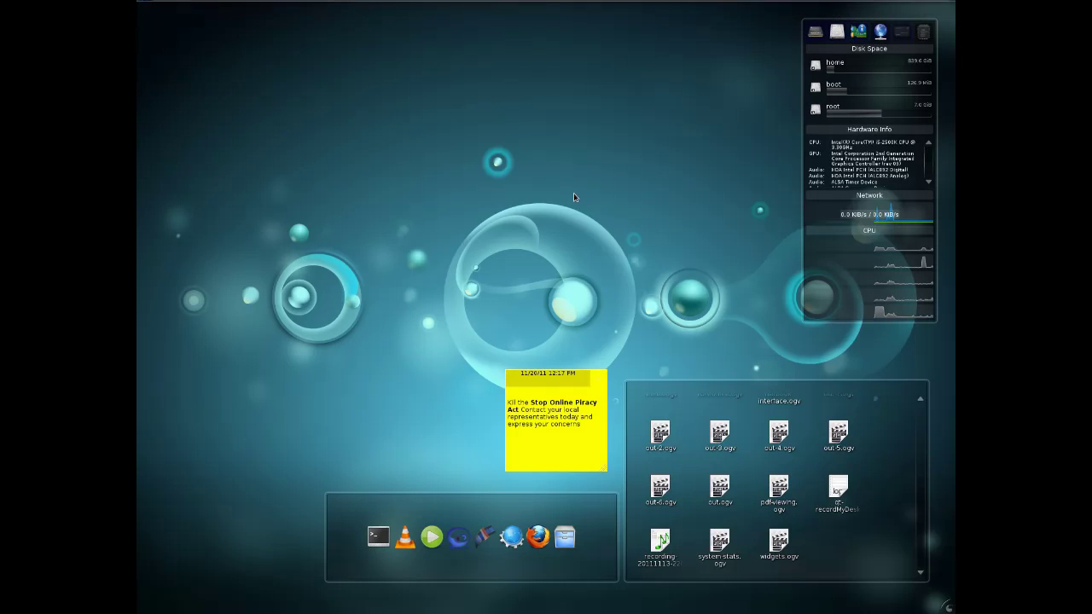
Set the desktop wallpaper to the red archlinux-burn-43 image through Desktop Settings.
right_click(573, 193)
click(607, 287)
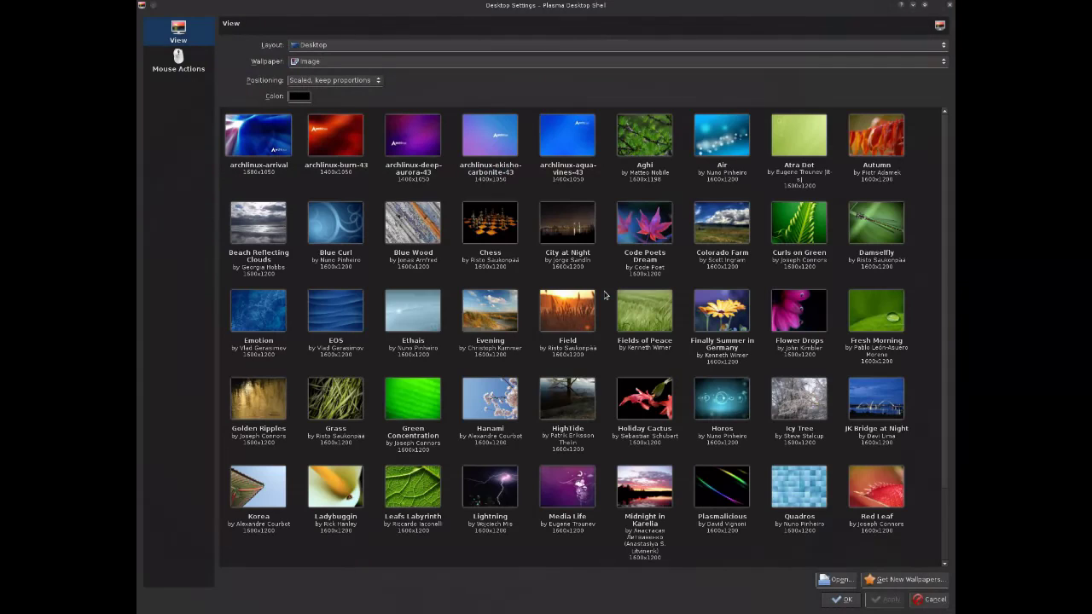
click(333, 143)
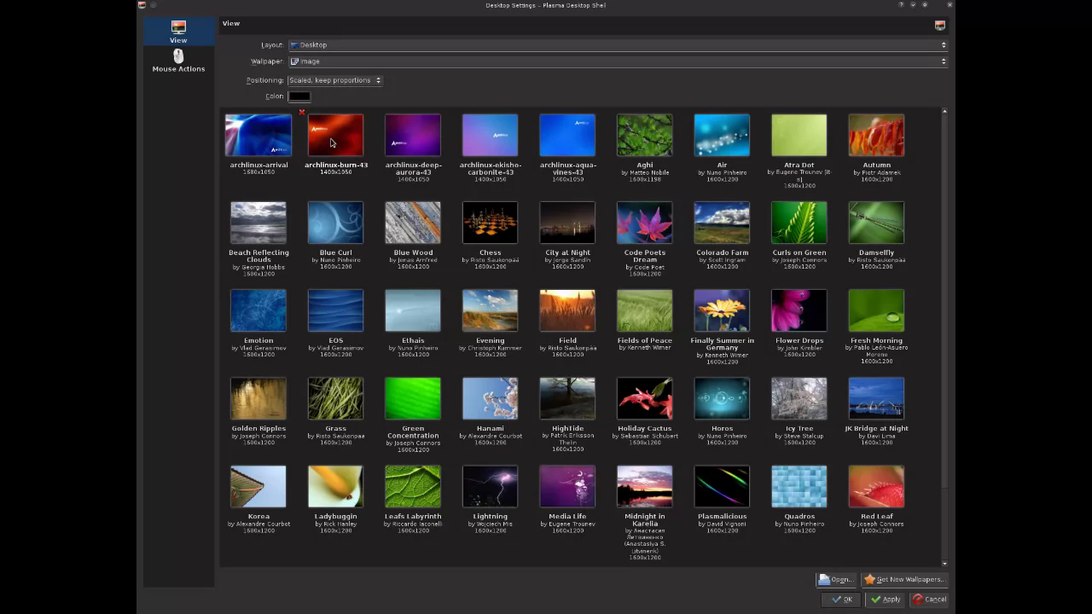
click(838, 602)
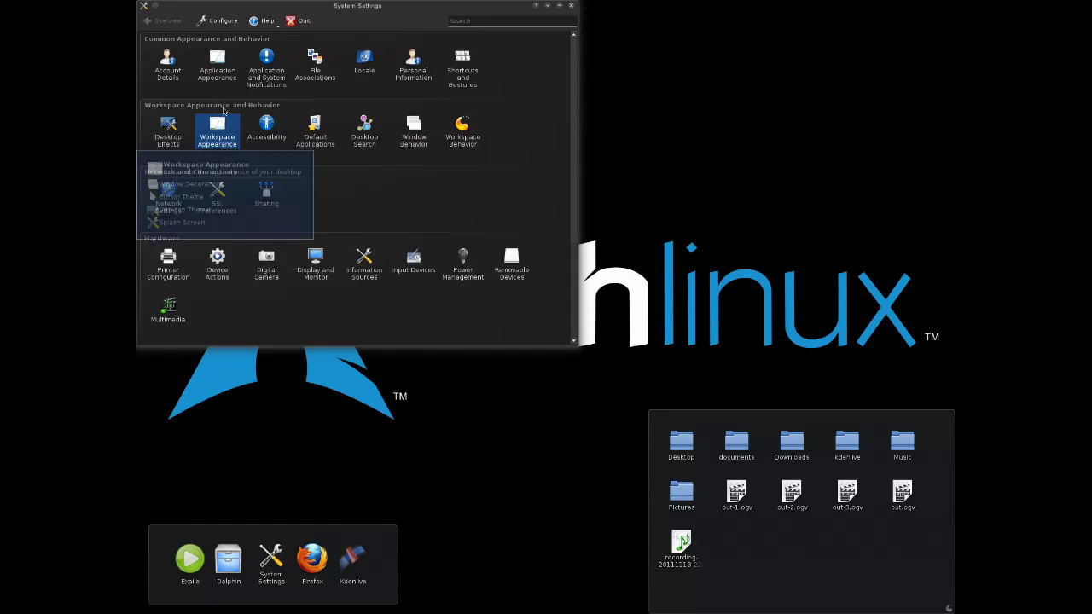
In the window decoration's Shadows settings, set active glow inner #E8E8E8 and outer #3B3B3B.
click(218, 123)
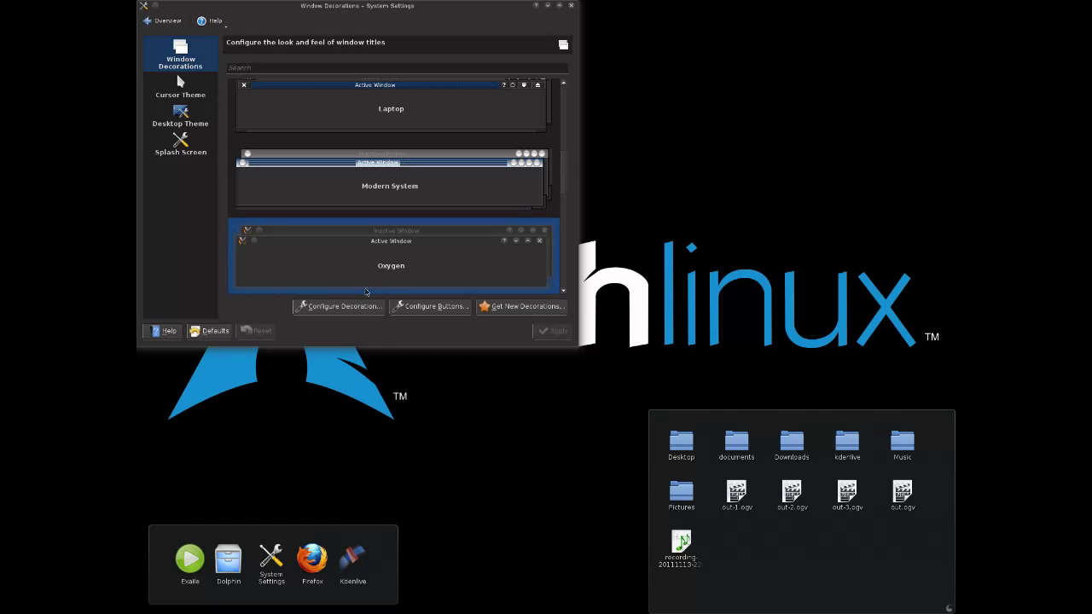
click(341, 306)
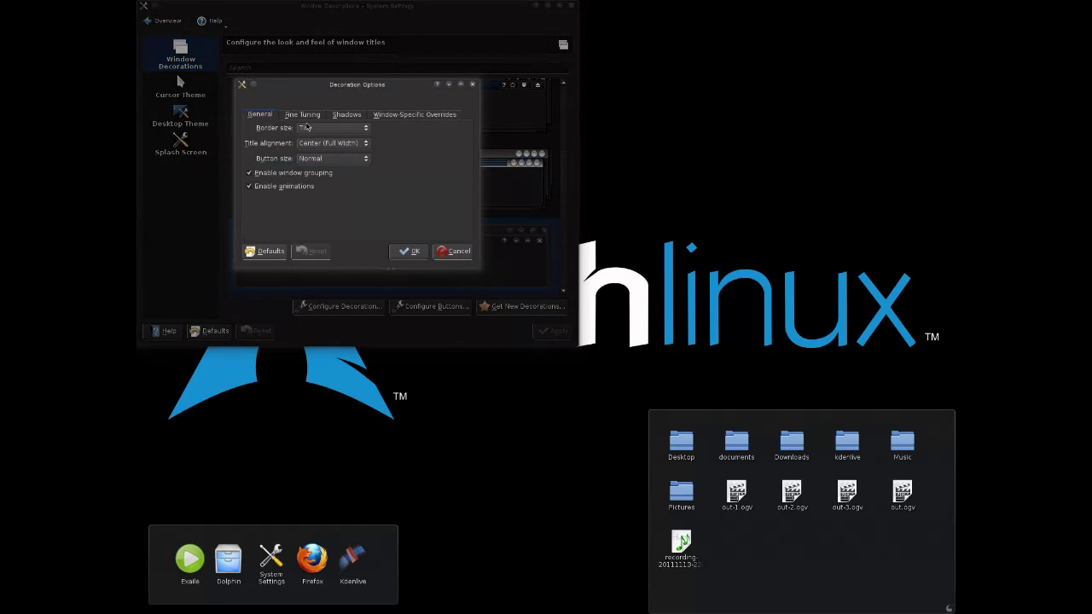
click(347, 114)
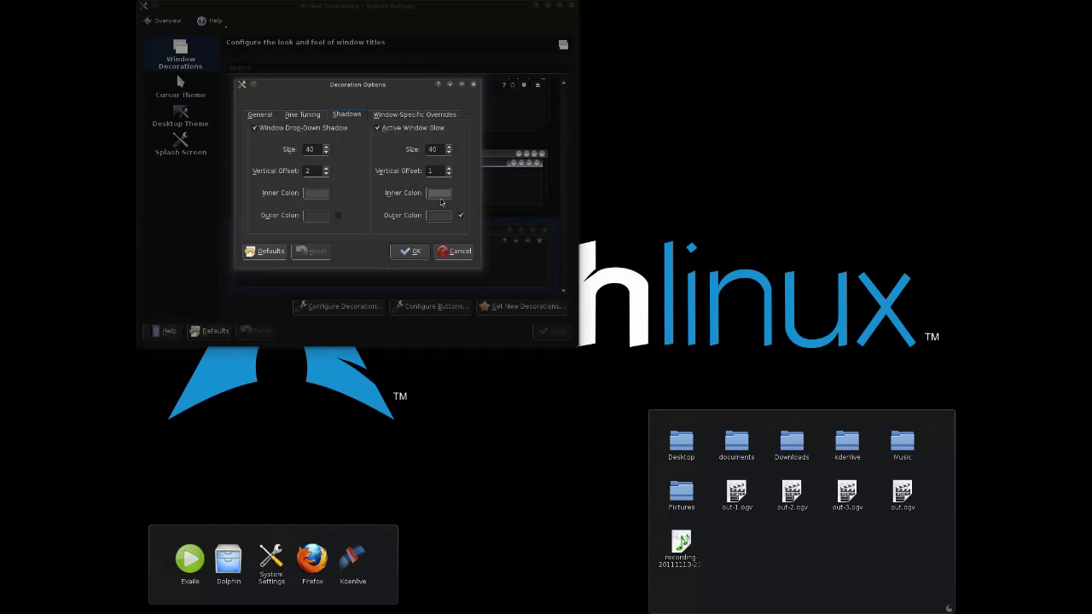
click(440, 197)
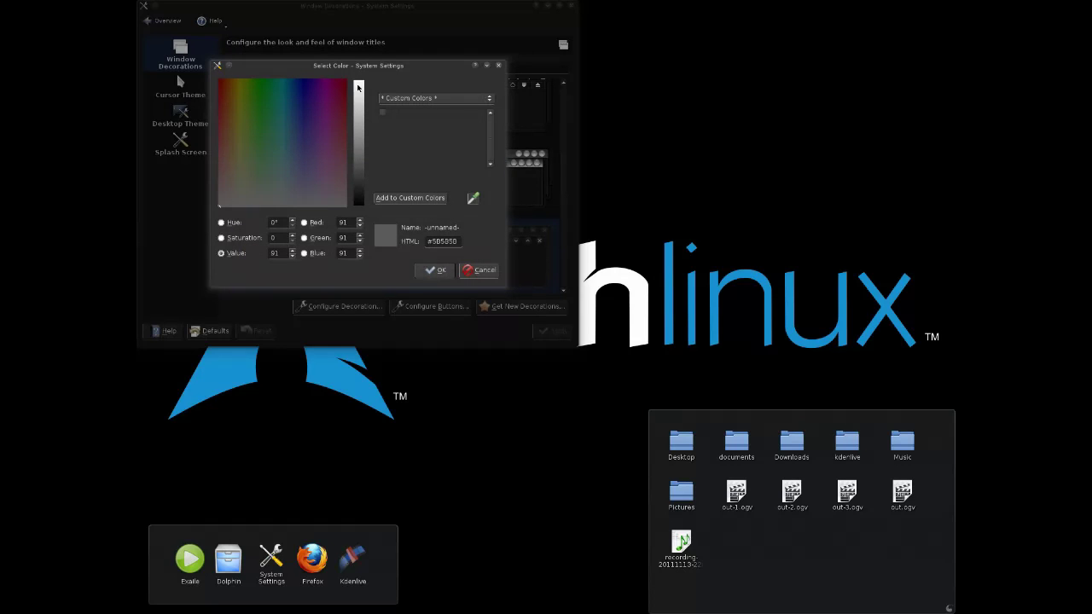
click(355, 93)
click(439, 270)
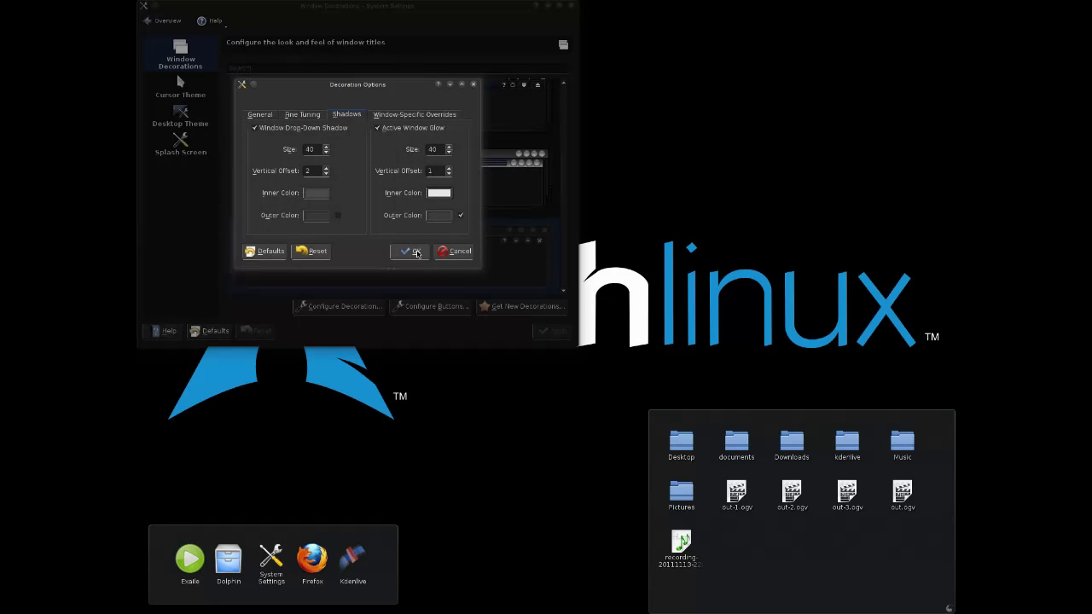
click(437, 218)
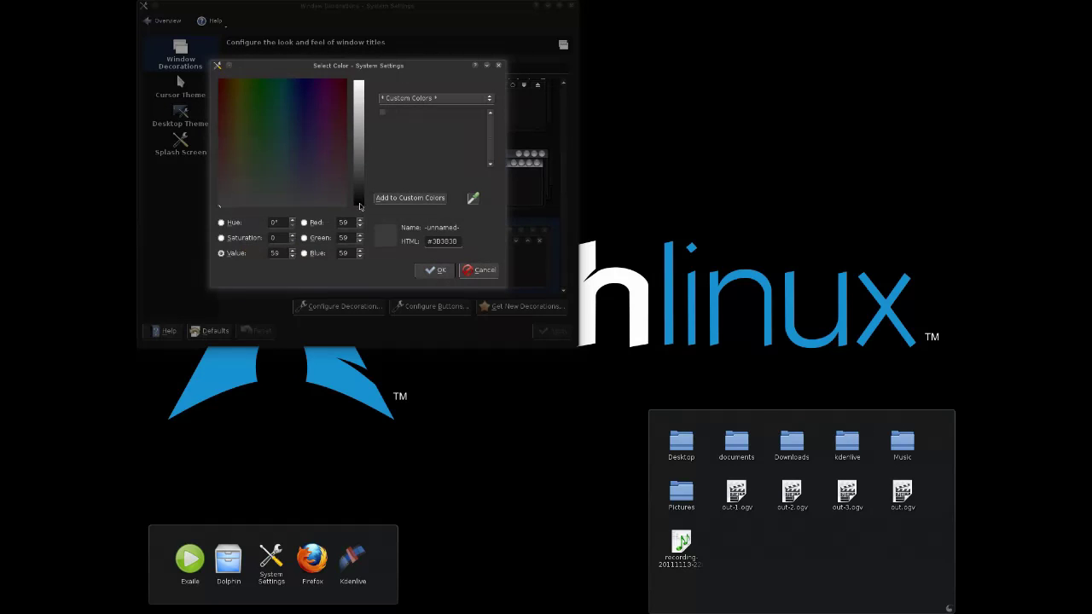
click(430, 272)
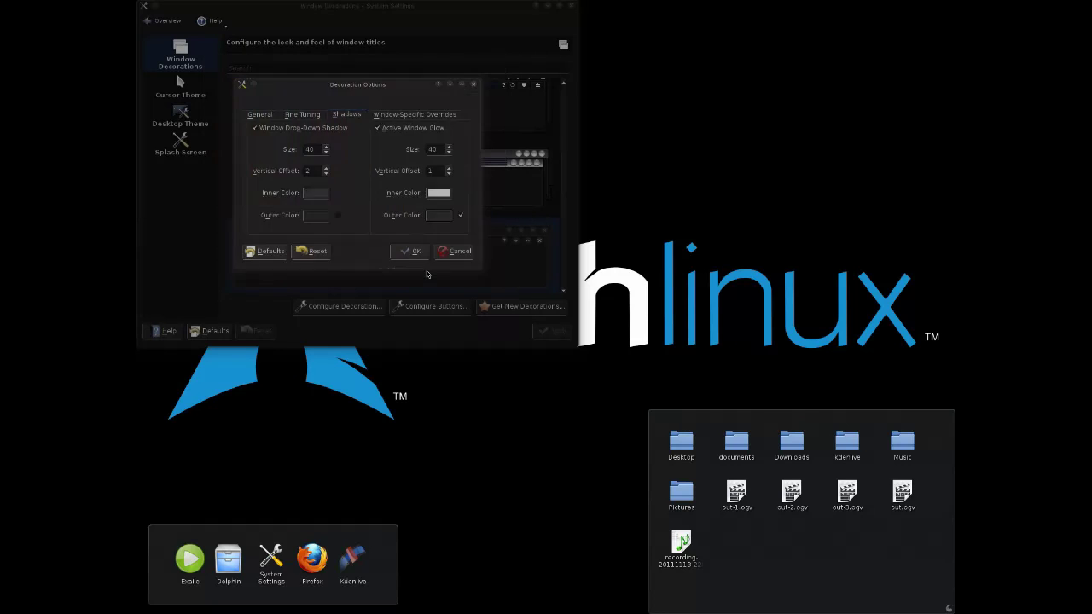
click(427, 254)
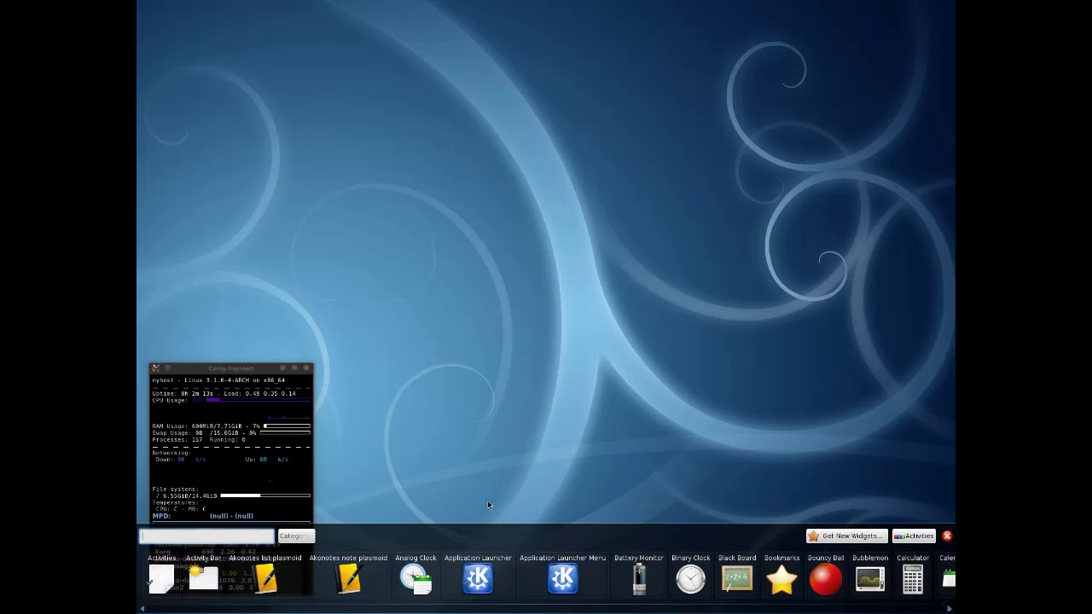
Drag Quicklaunch from an 'application' widget search onto the desktop, then search widgets for 'fold'.
text(application)
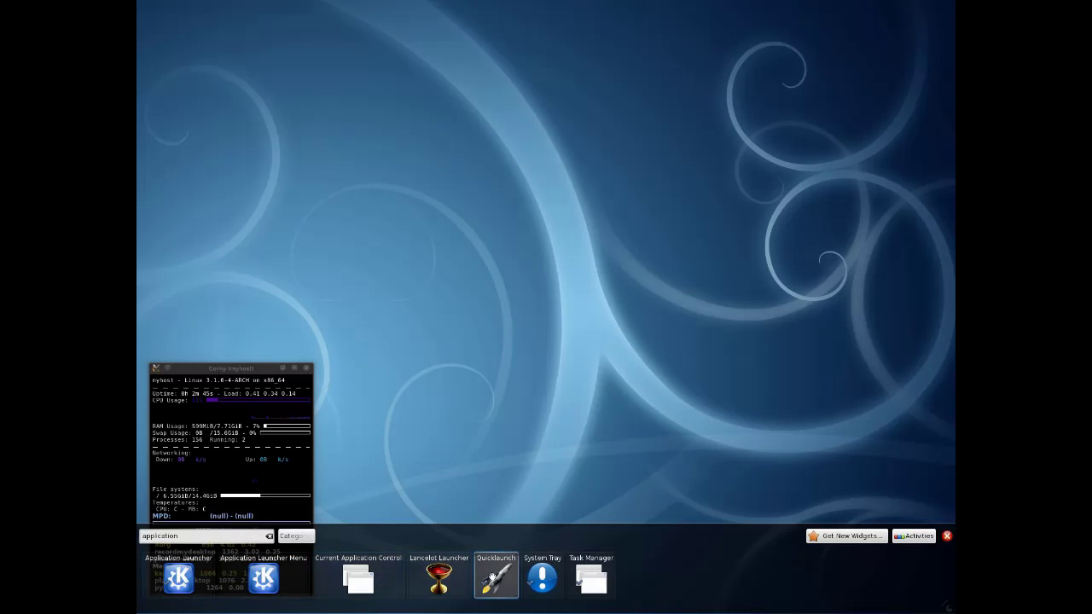
drag(492, 580, 504, 416)
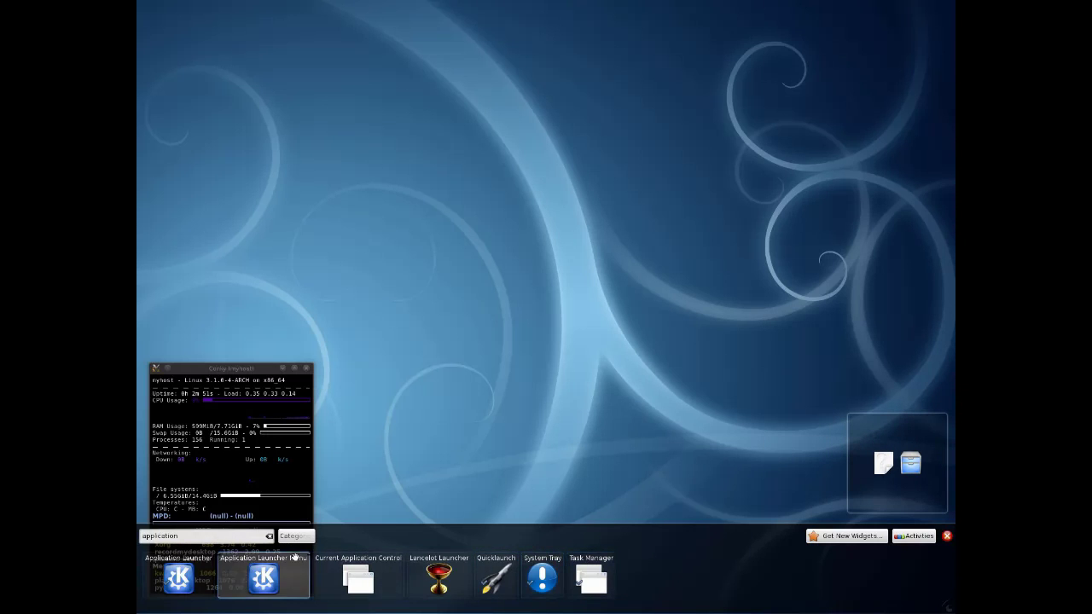
click(239, 537)
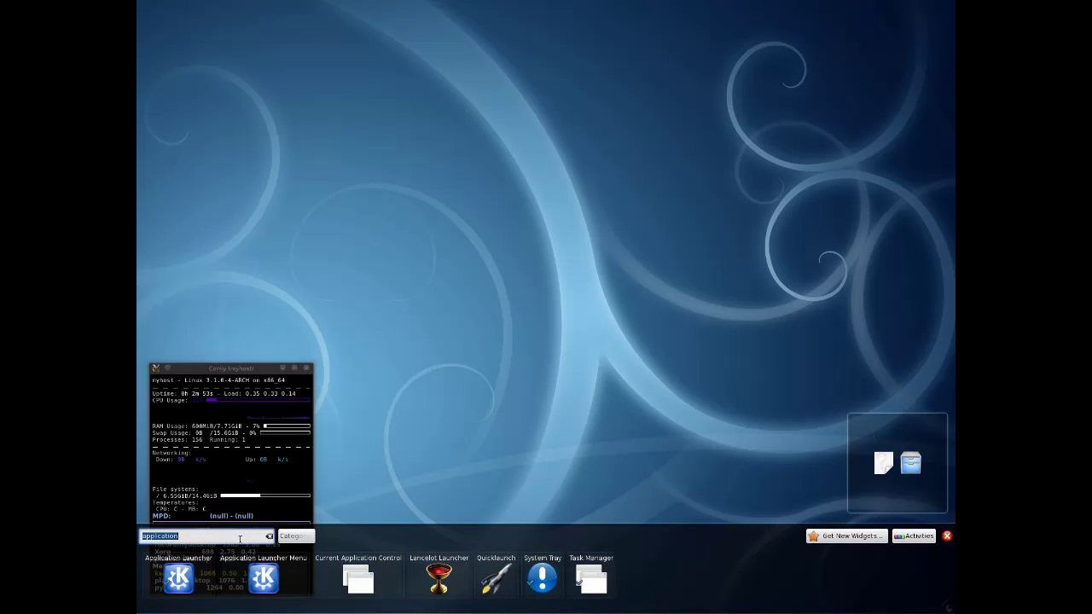
text(folder)
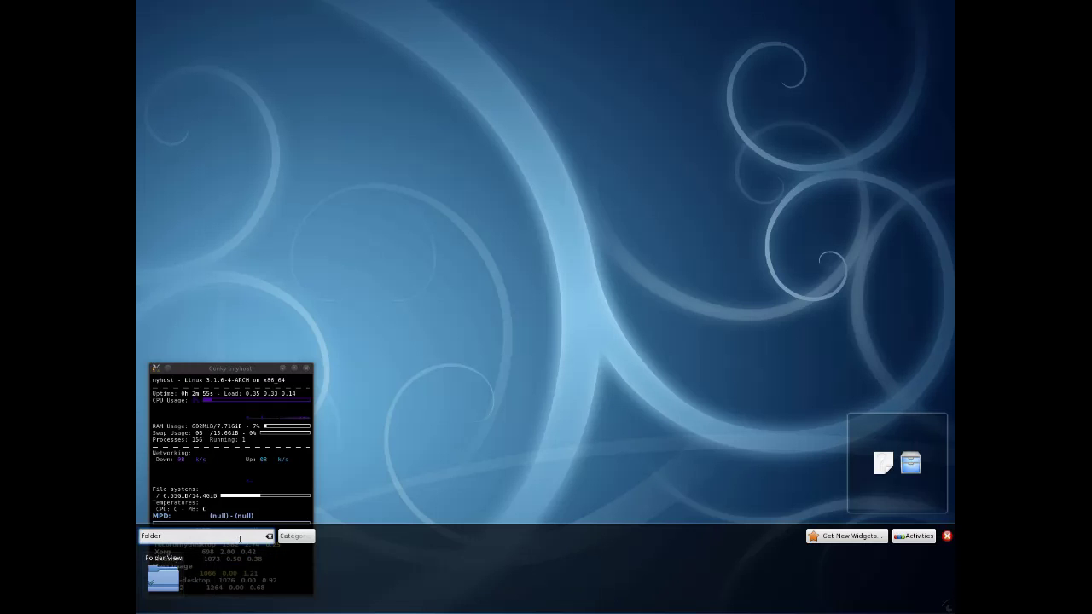
Place a Folder View widget on the desktop and move Quicklaunch toward the bottom centre.
drag(221, 599, 555, 309)
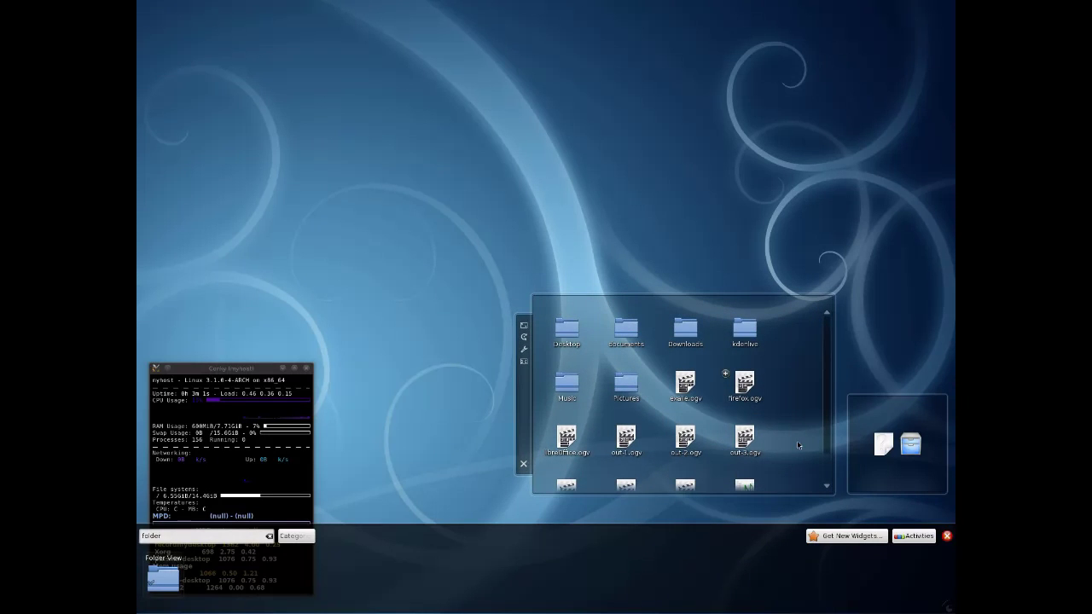
click(947, 536)
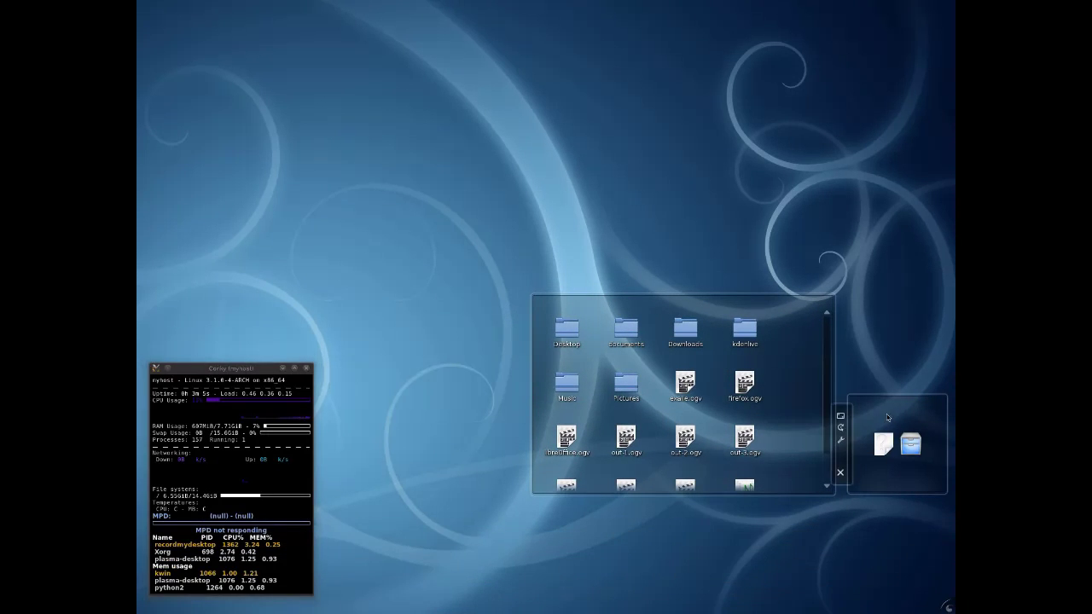
drag(876, 426, 425, 497)
Add a Chromium launcher to the Quicklaunch widget.
right_click(425, 497)
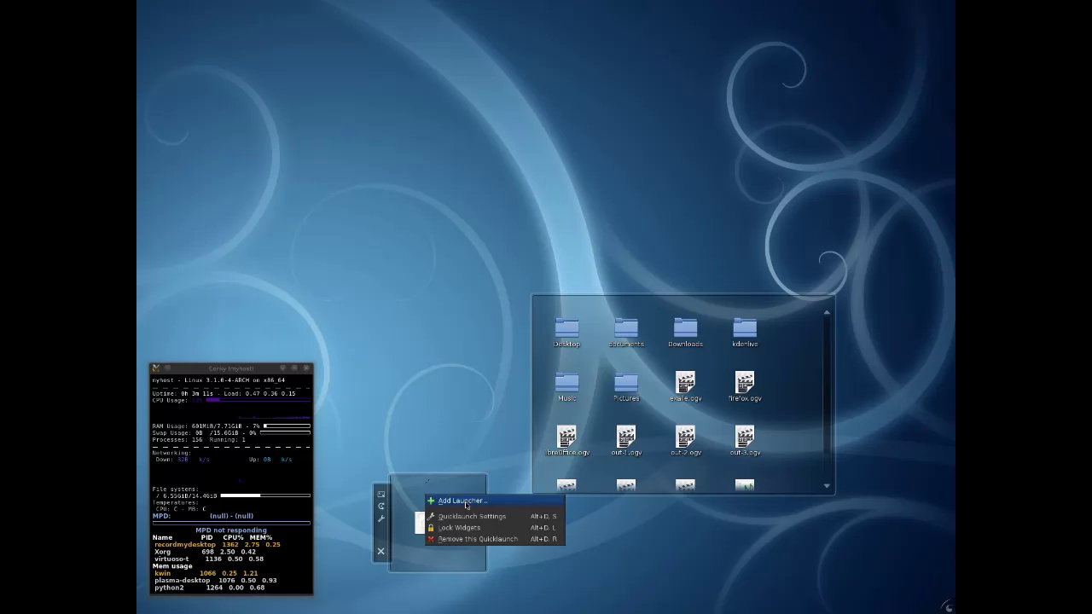
click(466, 505)
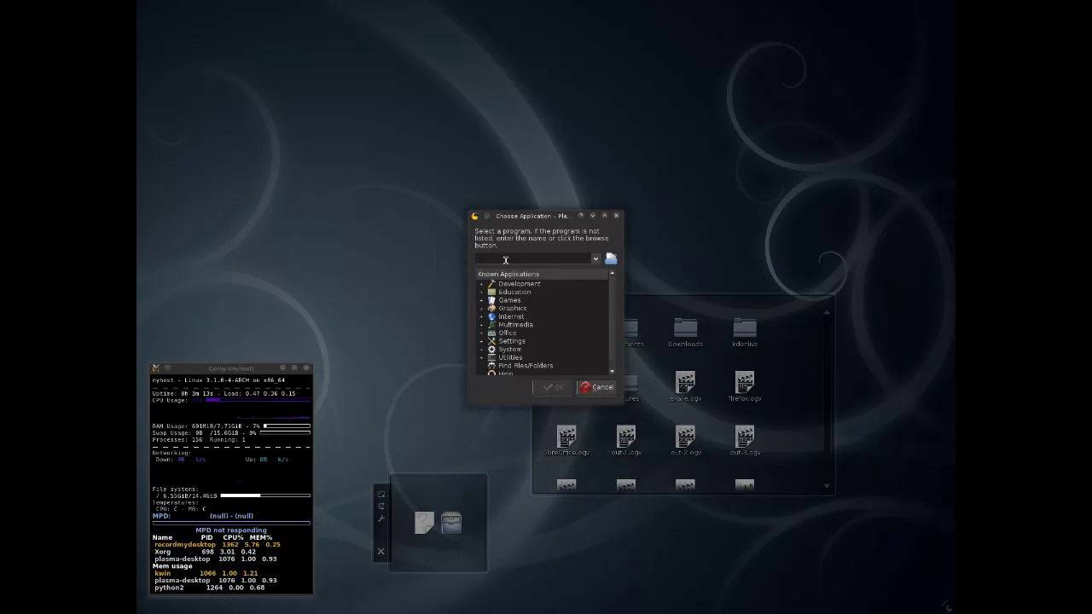
text(firefox)
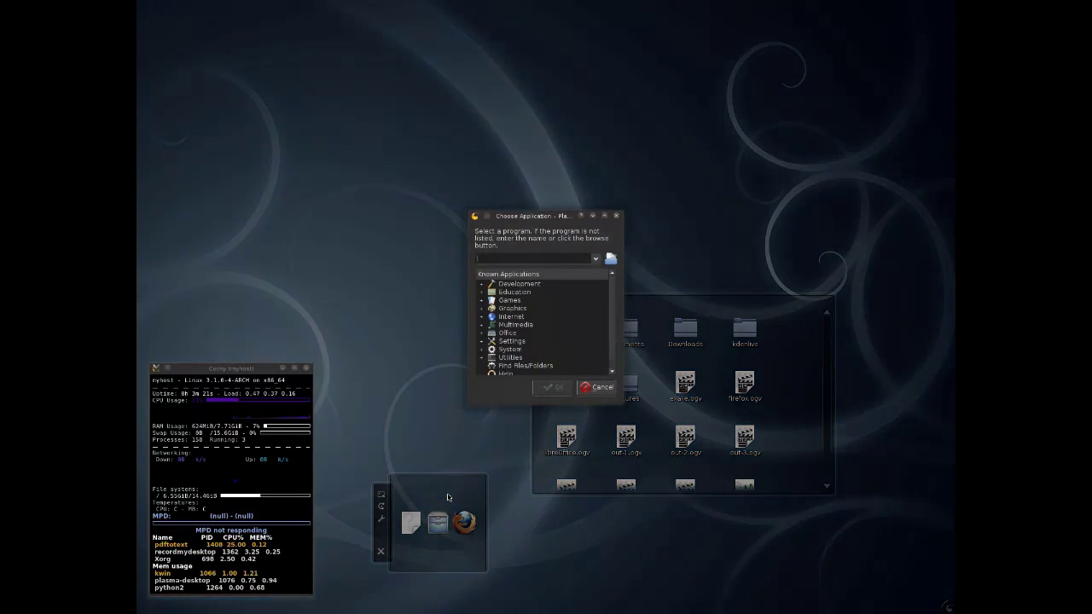
text(chromium)
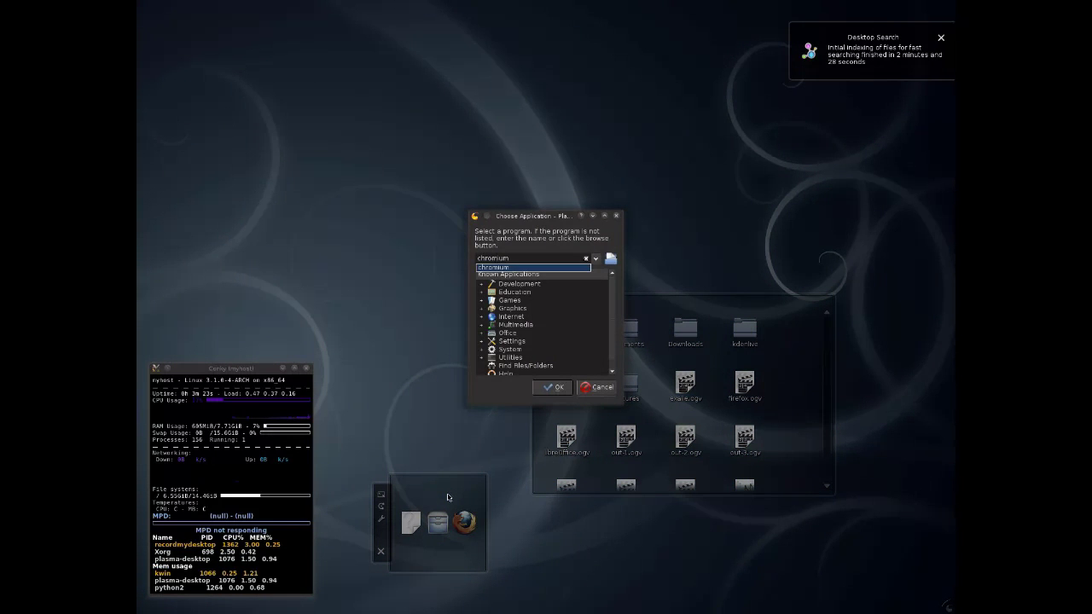
key(Return)
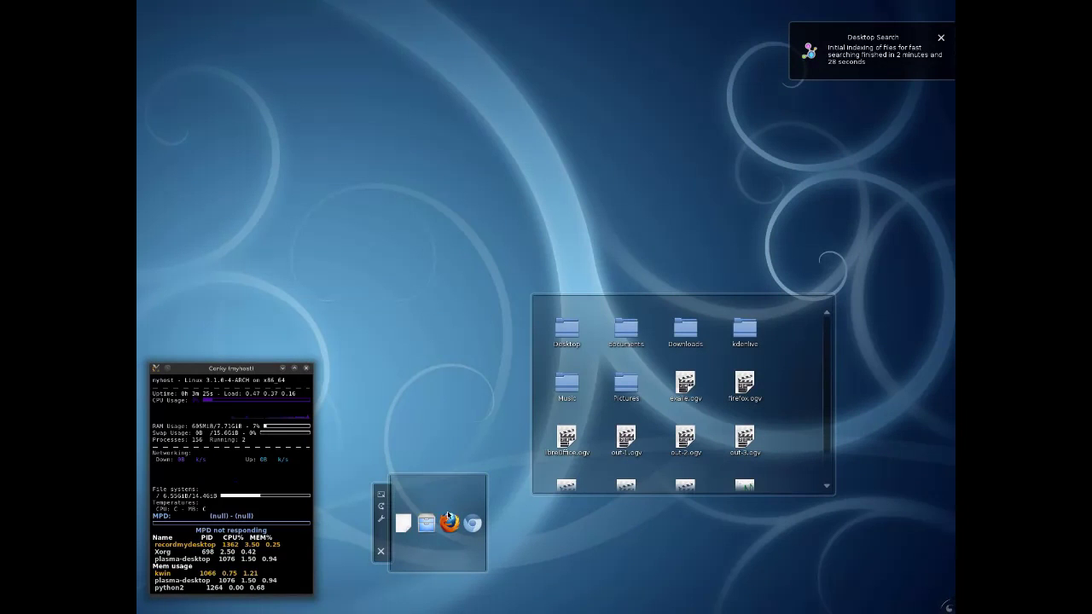
Remove the blank Quicklaunch launcher and apply Netbook as the workspace type in System Settings.
right_click(401, 525)
click(417, 553)
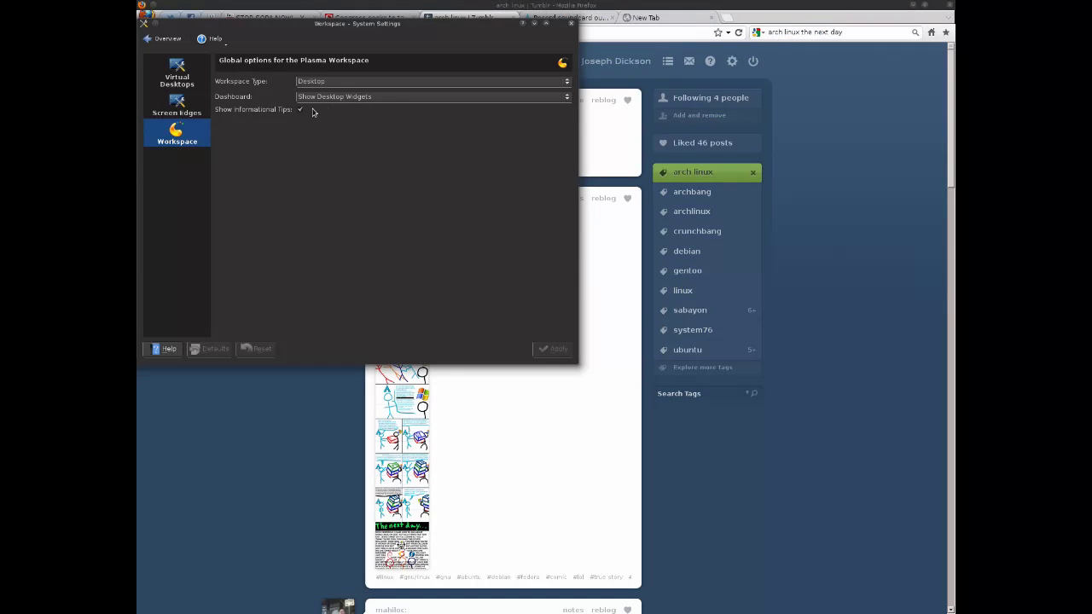
click(323, 83)
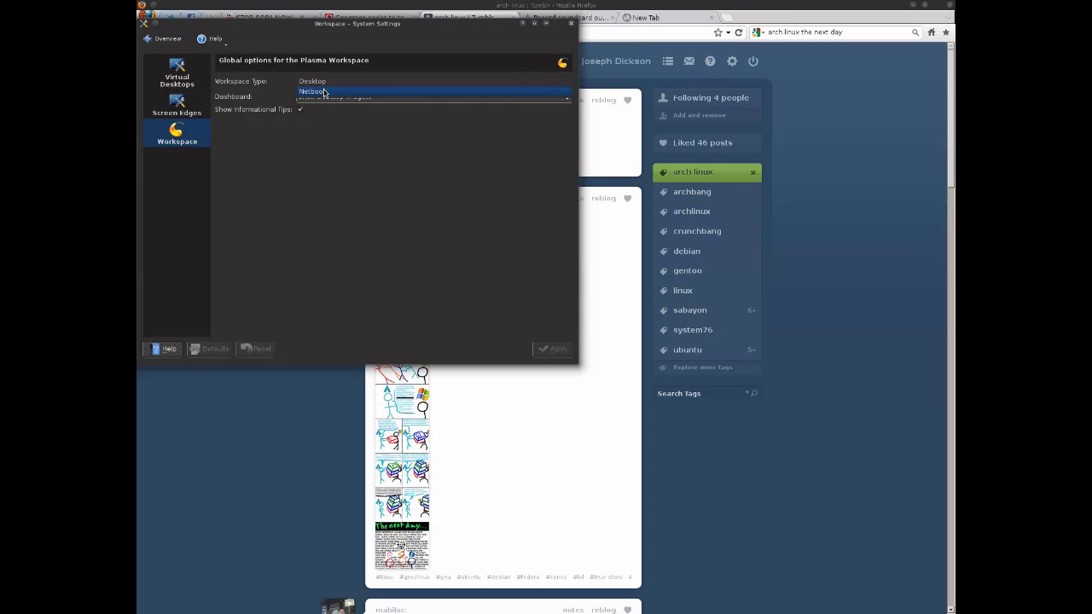
click(324, 93)
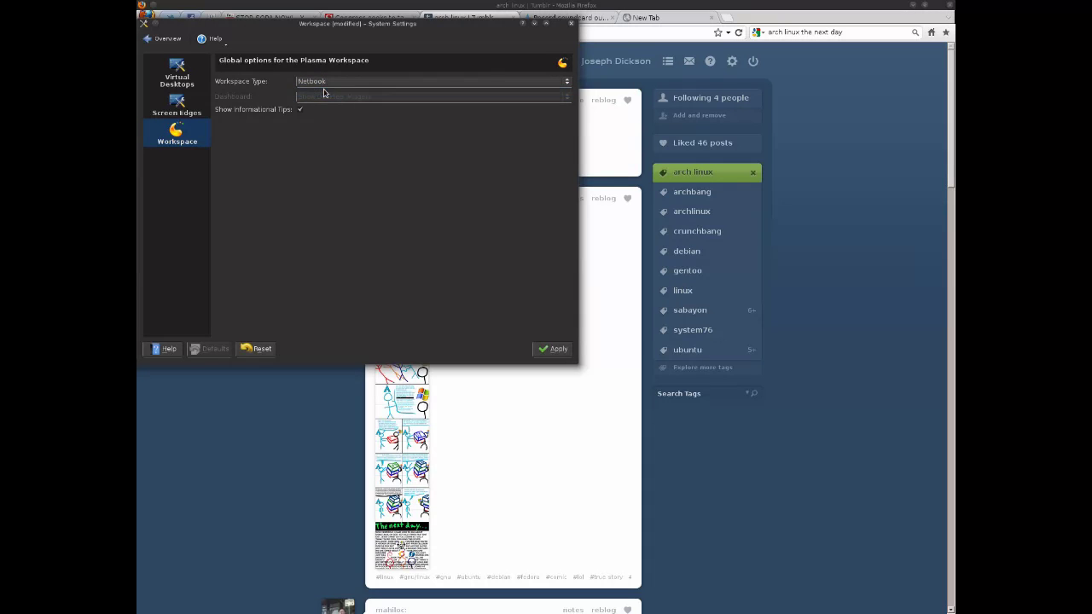
click(553, 349)
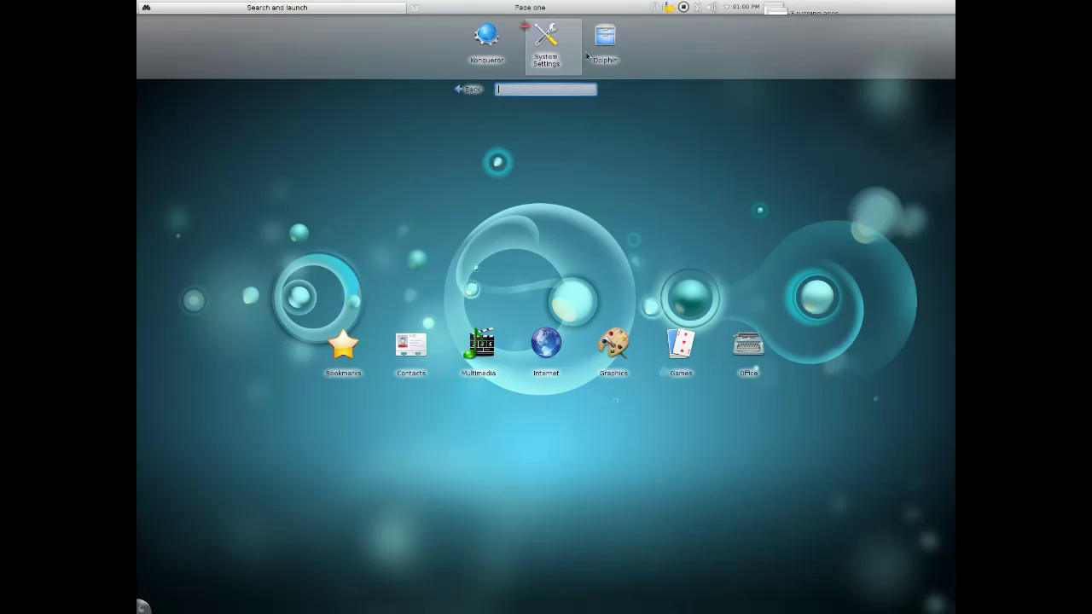
Open Konqueror and load bbc.co.uk.
click(486, 38)
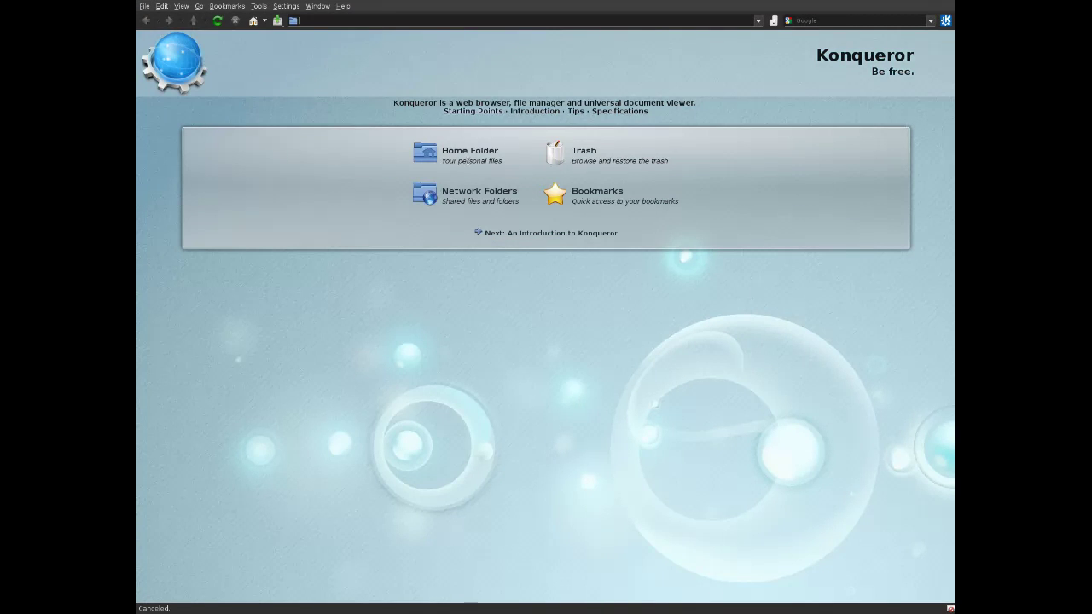
text(bbc.co.)
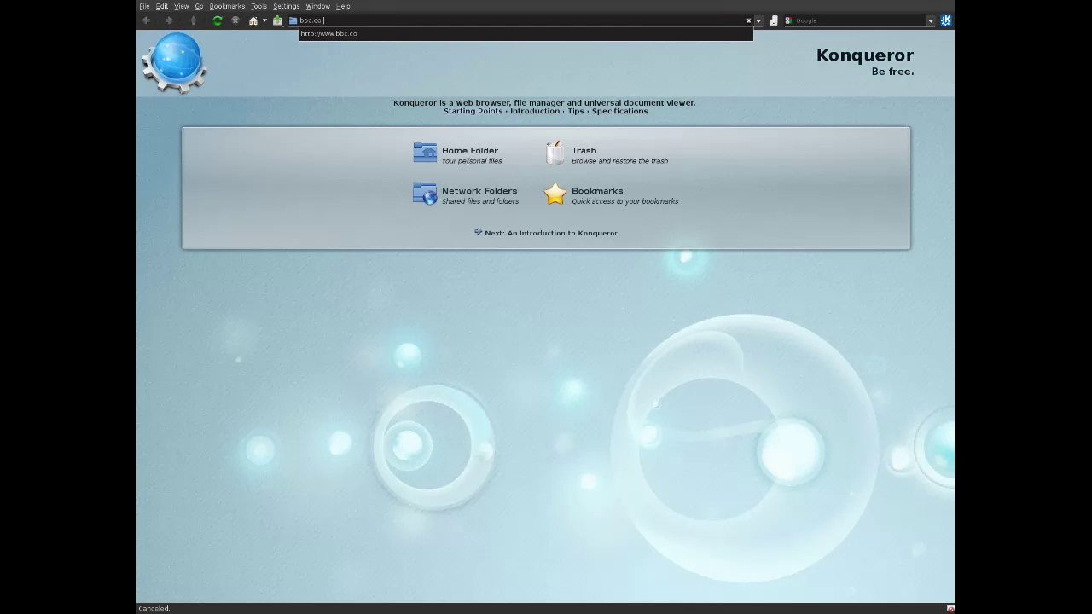
text(uk)
key(Return)
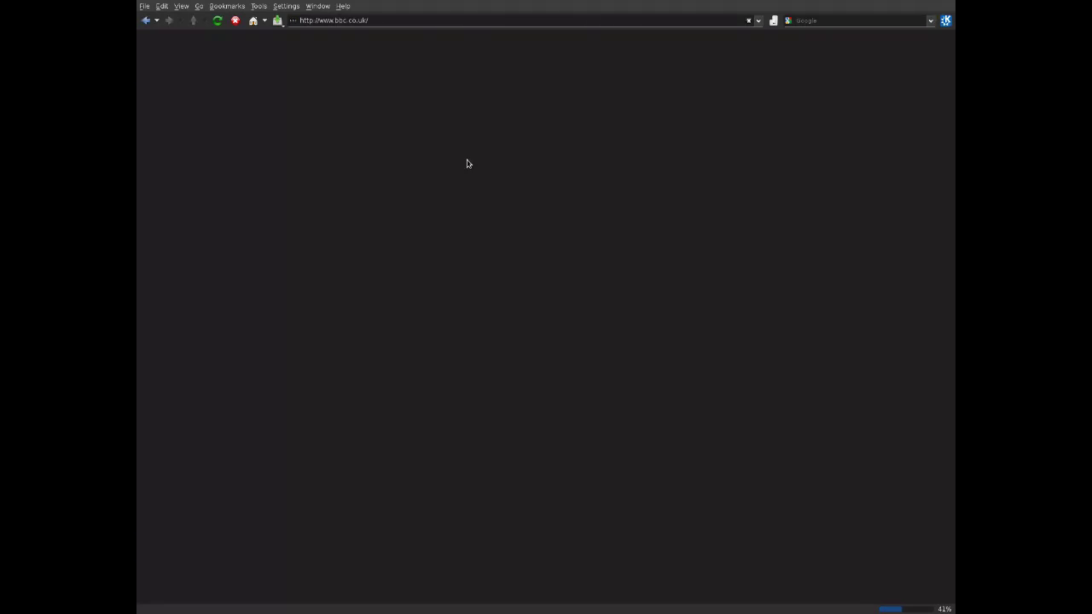
Toggle Konqueror's menu bar off and on, then show all open windows with Present Windows.
key(ctrl+m)
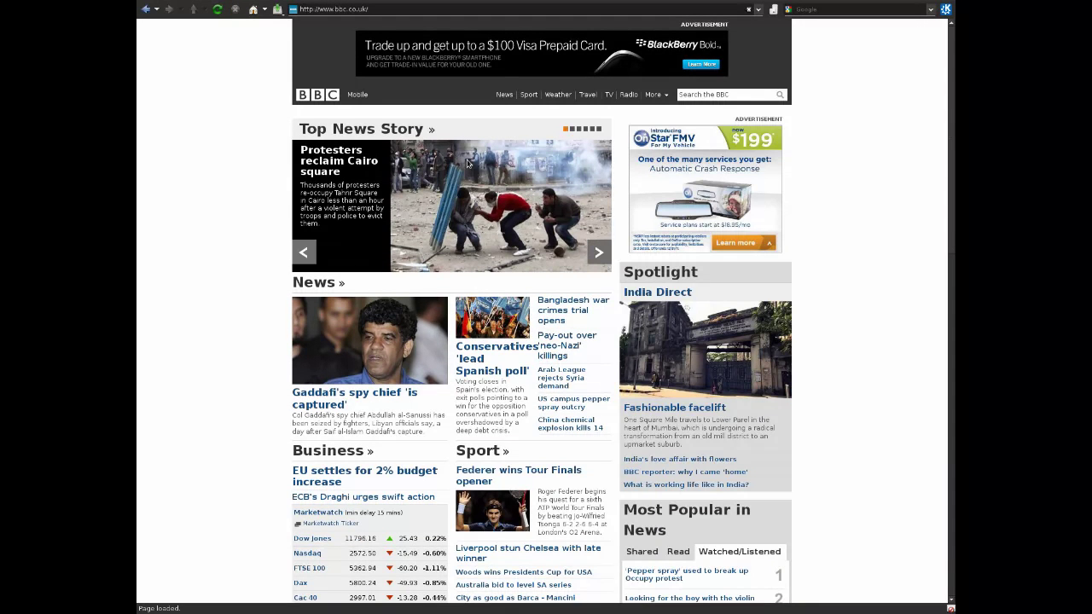
key(ctrl+m)
key(alt+f)
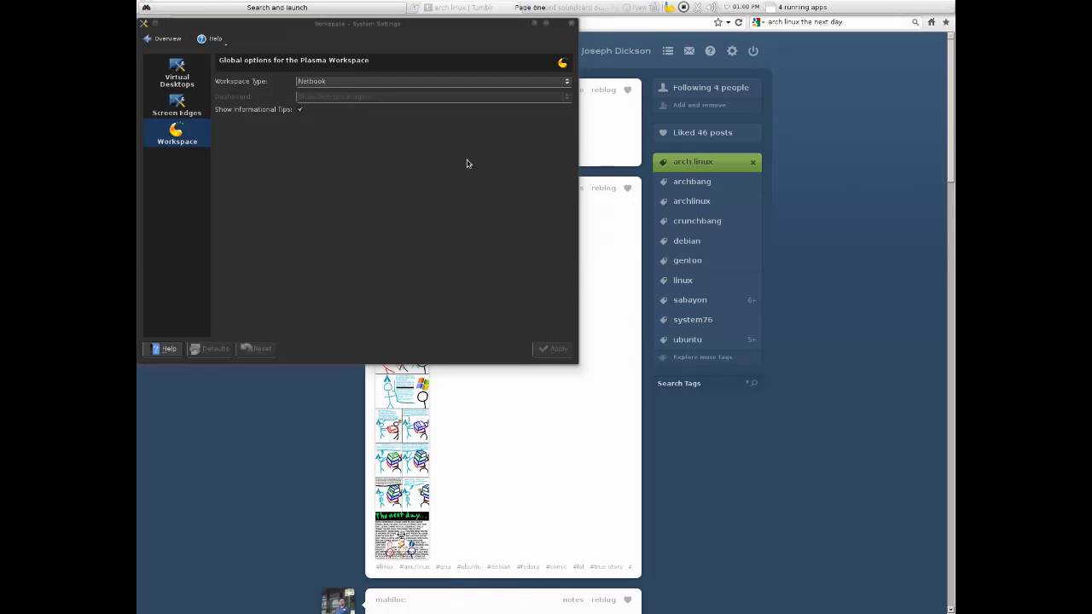
key(ctrl+F9)
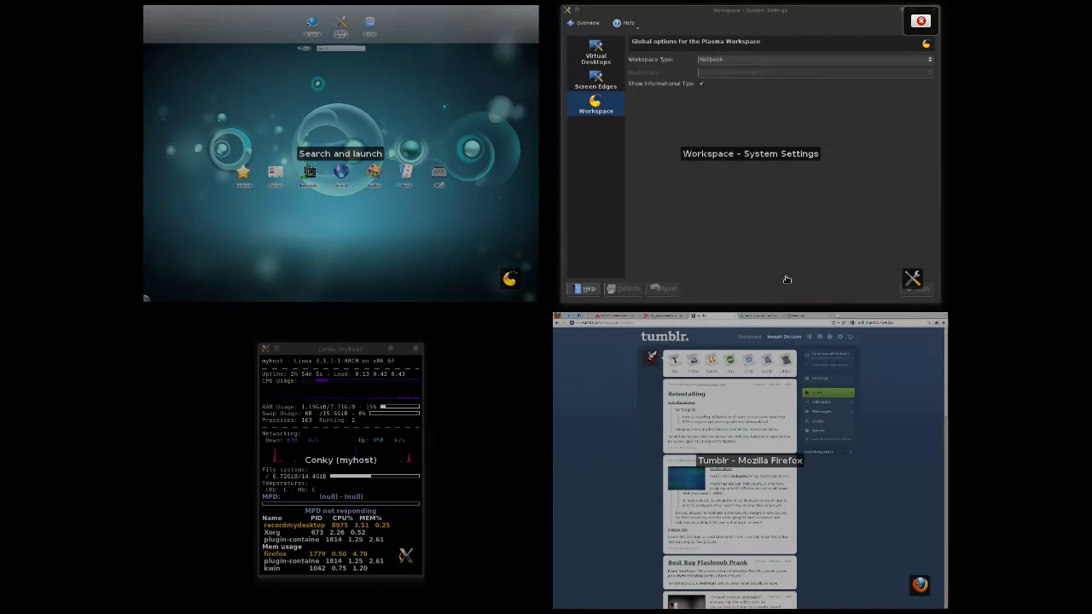
key(Left)
Bring Search and launch forward from the window overview and start Killbots from Games.
key(Right)
key(Down)
key(Left)
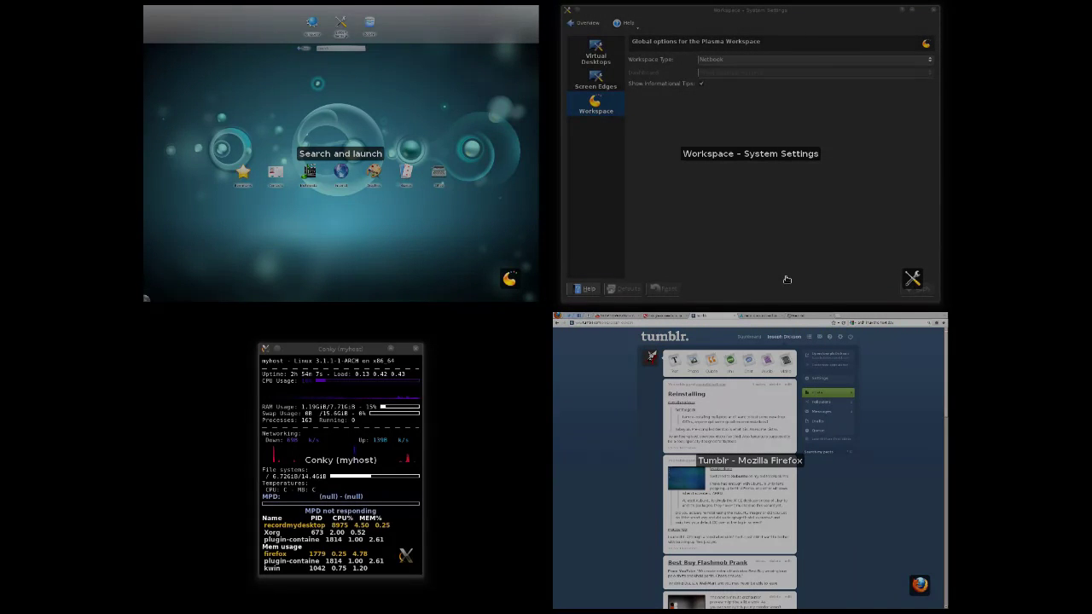
key(Up)
key(Return)
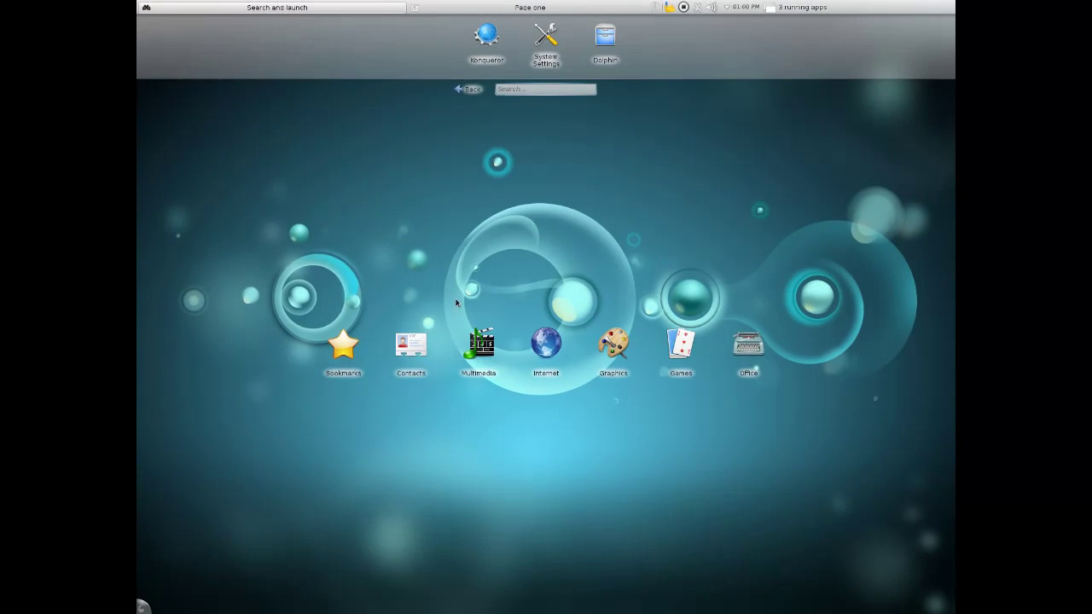
click(690, 357)
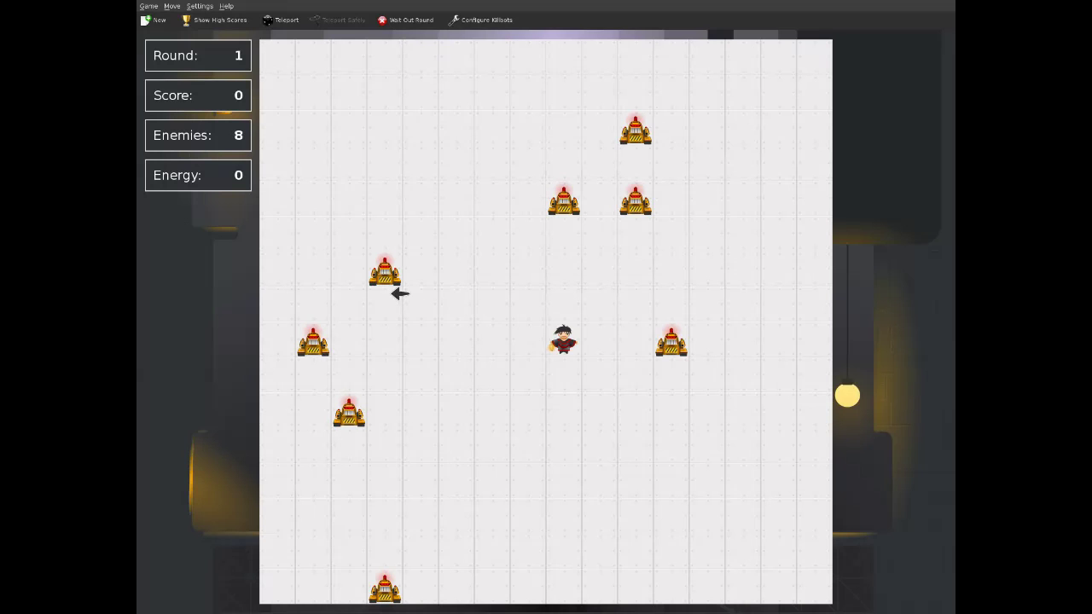
click(400, 293)
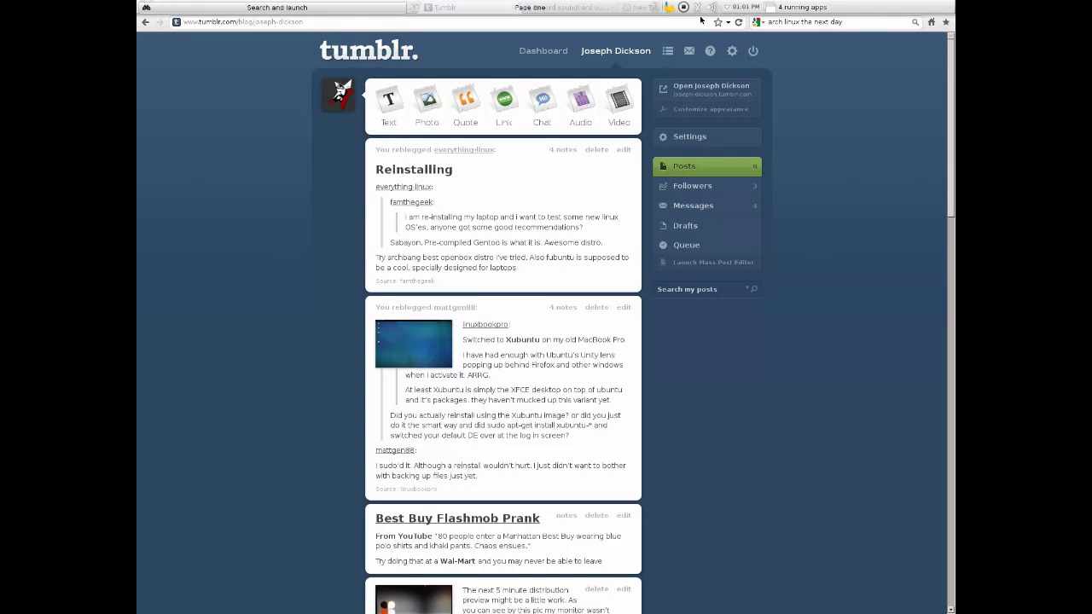
Toggle the Desktop Grid overview of the four virtual desktops, going back to the first.
key(ctrl+F8)
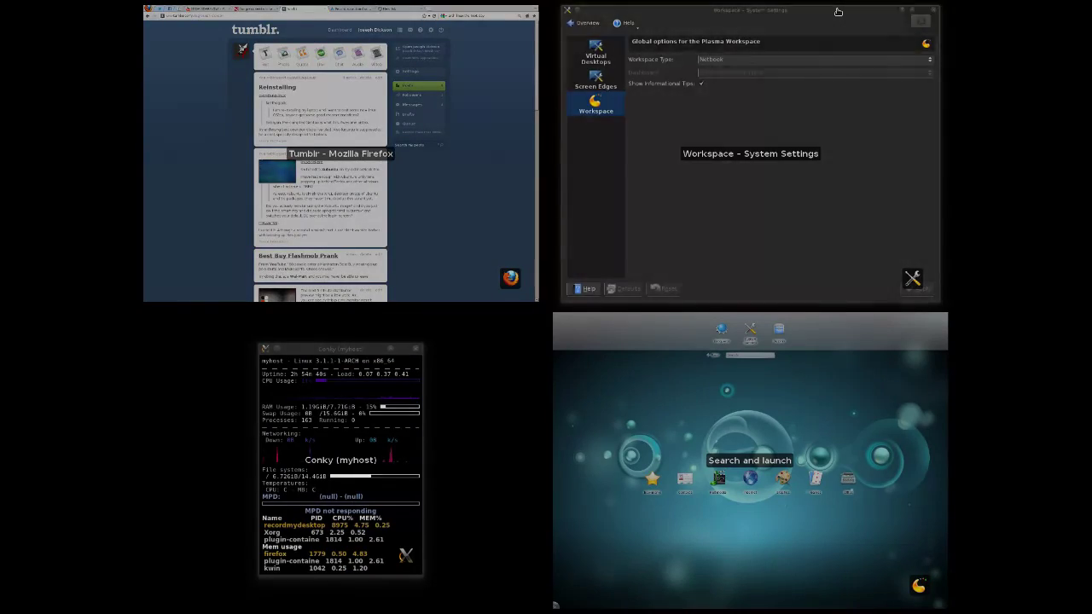
click(524, 32)
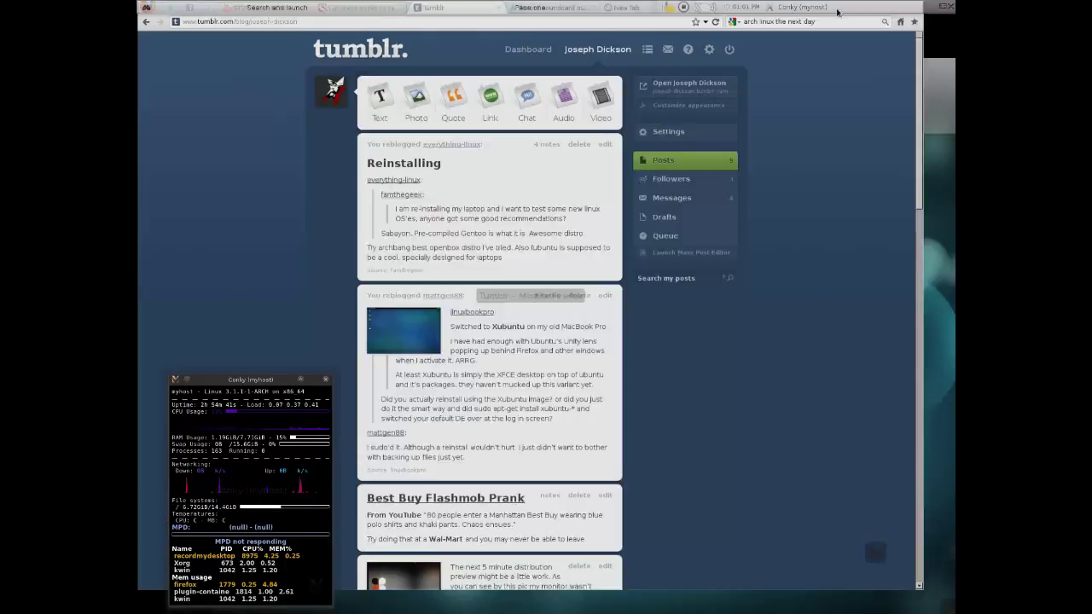
key(ctrl+F8)
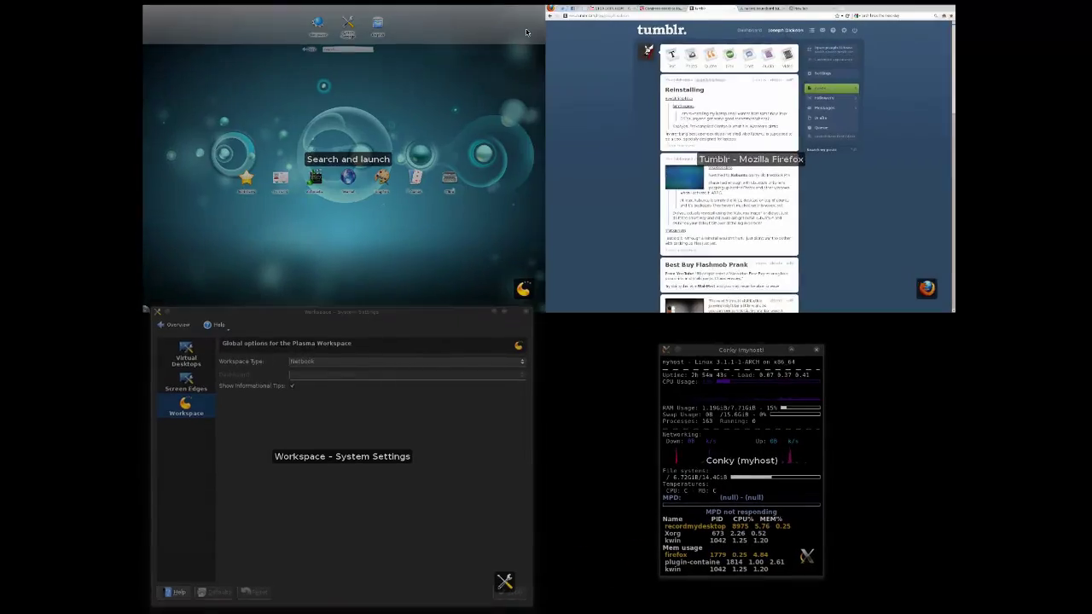
key(ctrl+F8)
key(ctrl+F8)
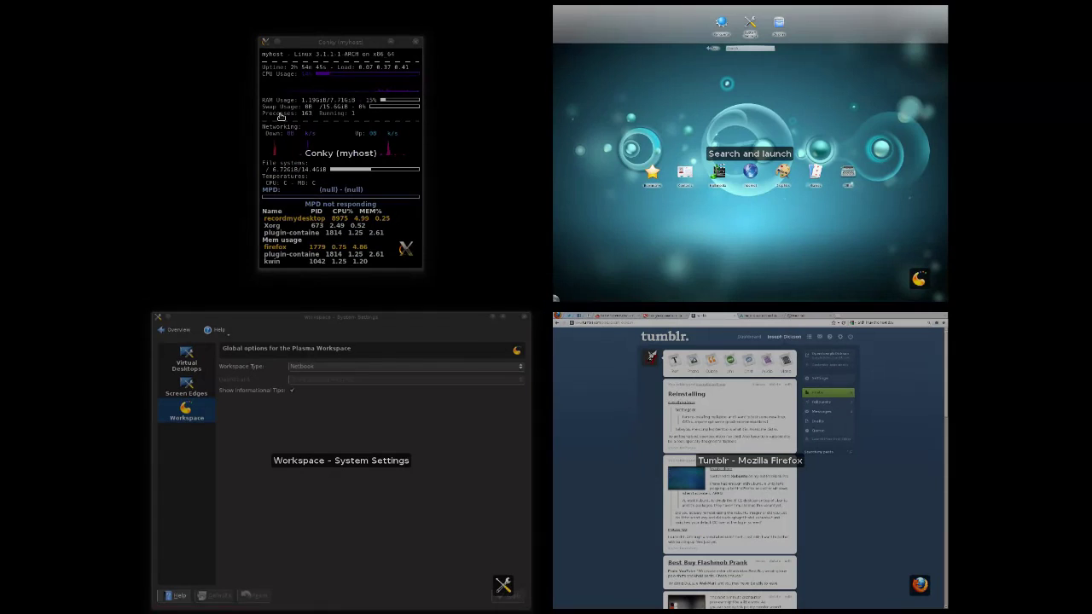
key(ctrl+F8)
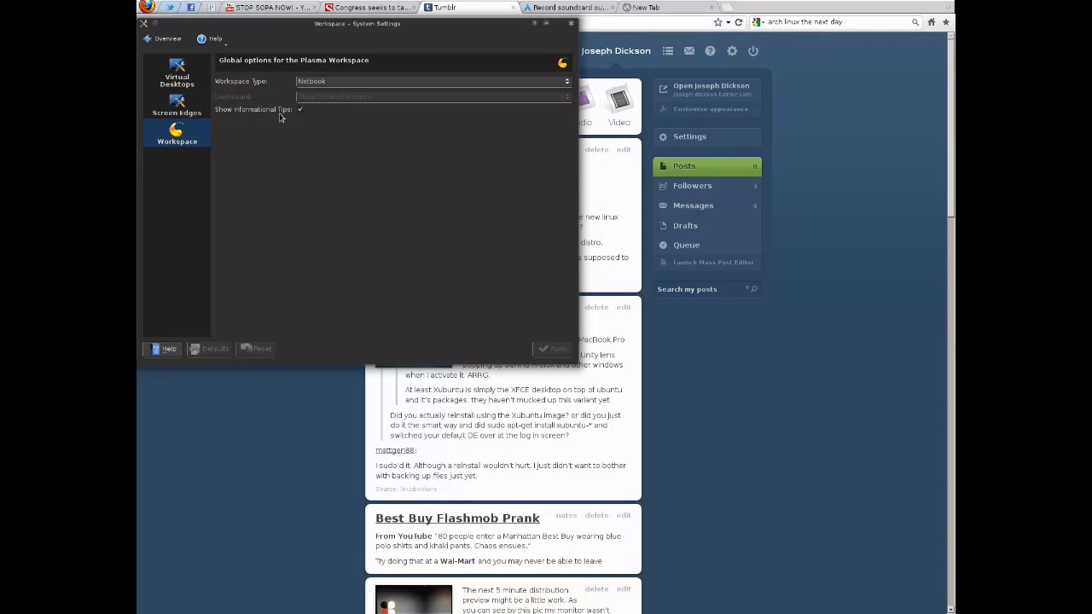
Choose Desktop as the Workspace Type in System Settings and apply it.
click(349, 82)
click(354, 71)
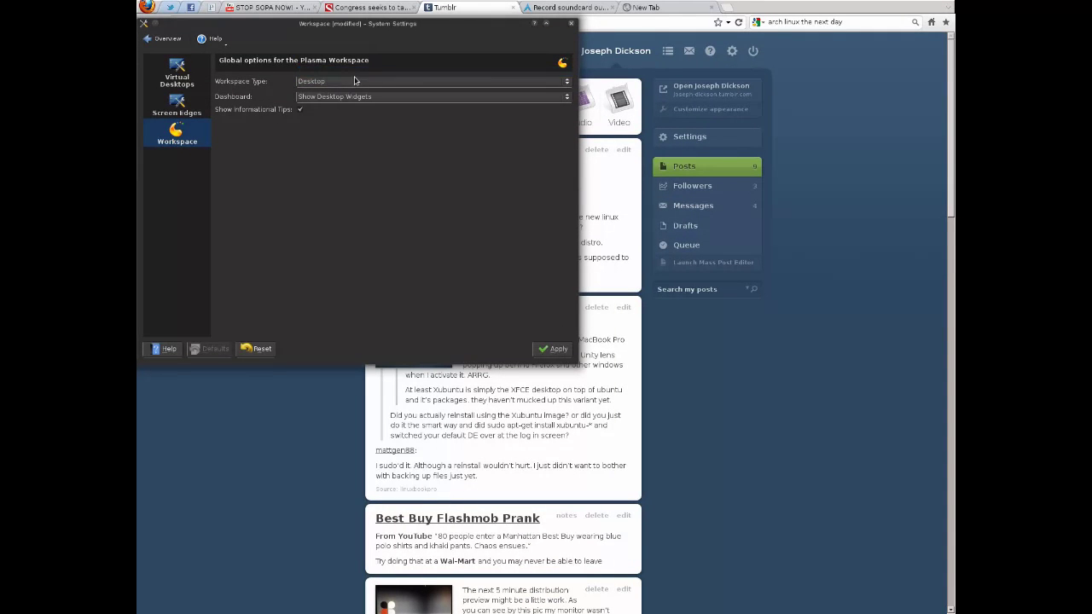
click(551, 350)
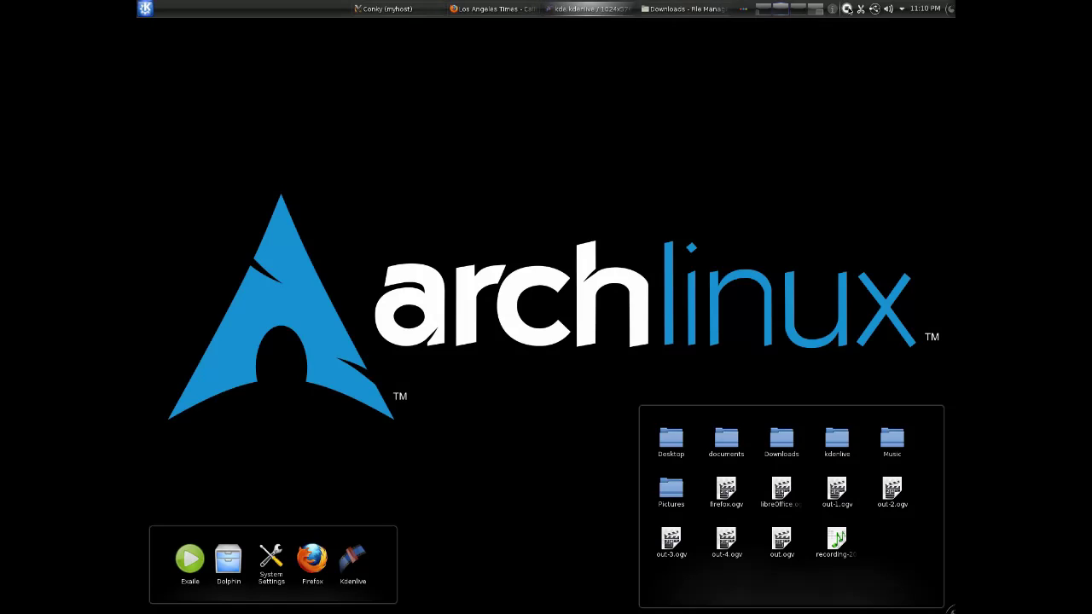
Launch Exaile and play track 7, The Son Of Flynn (Remixed By Moby).
click(190, 559)
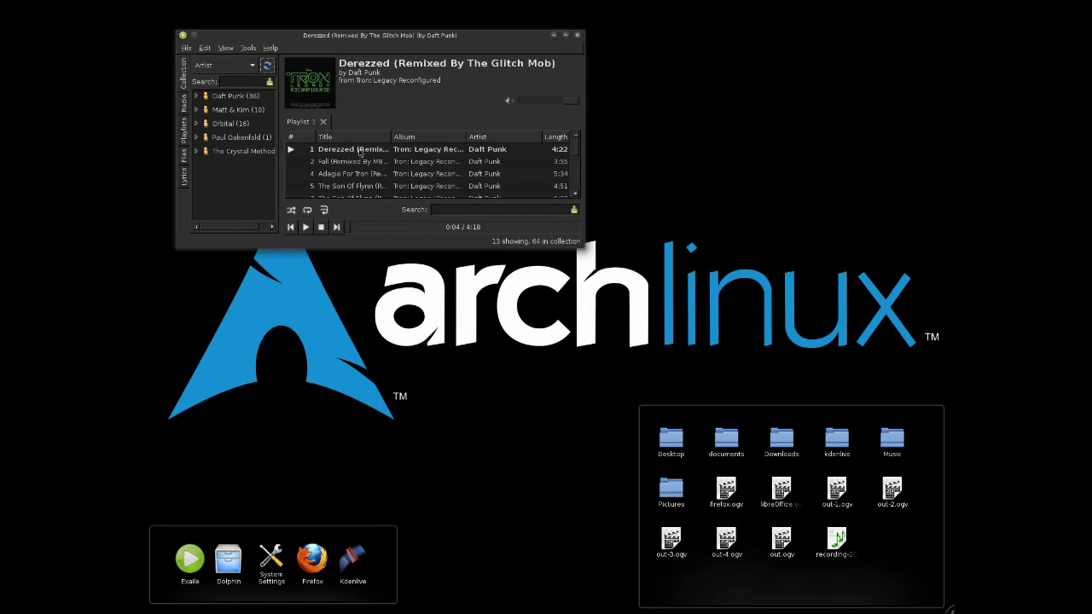
click(360, 161)
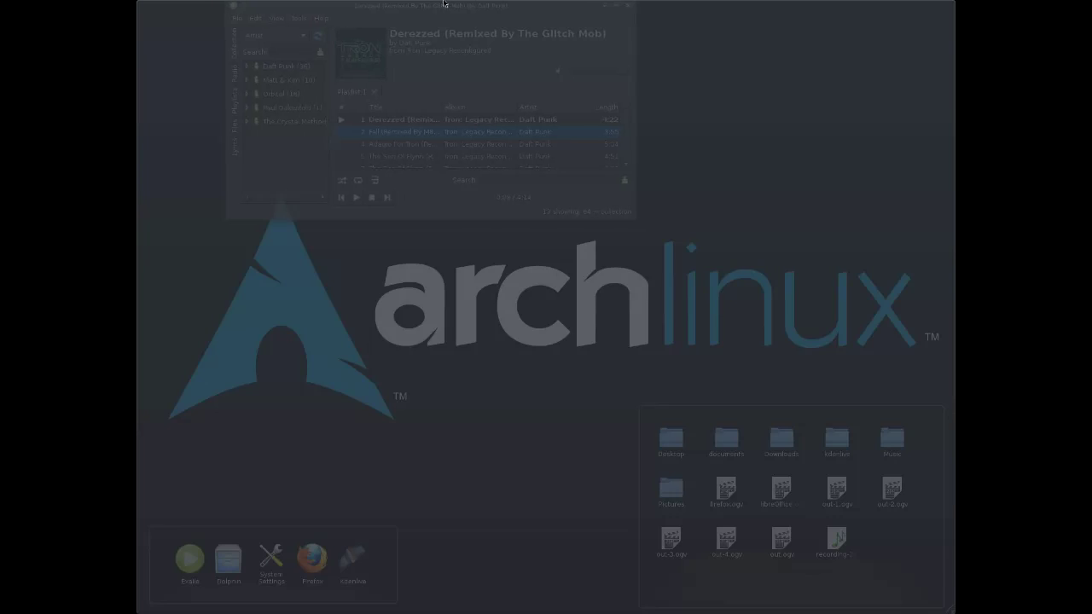
click(443, 3)
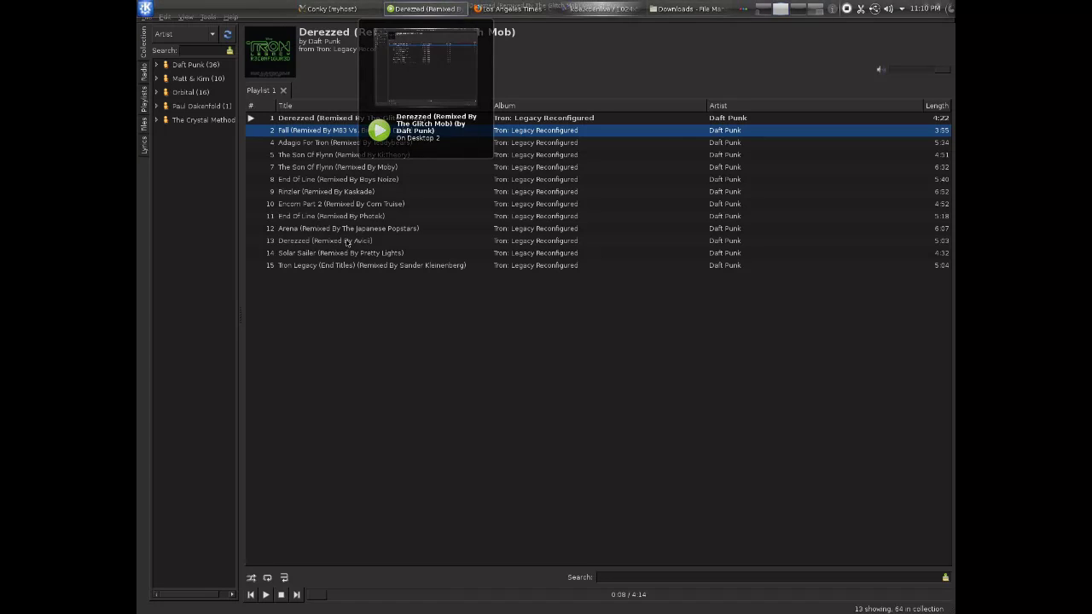
double_click(321, 168)
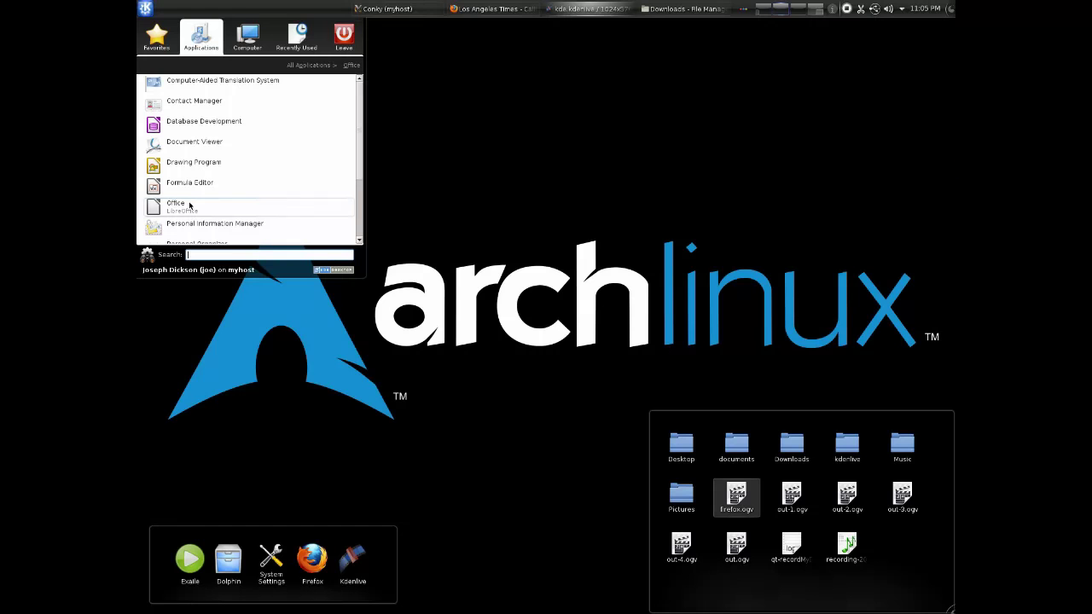
click(188, 212)
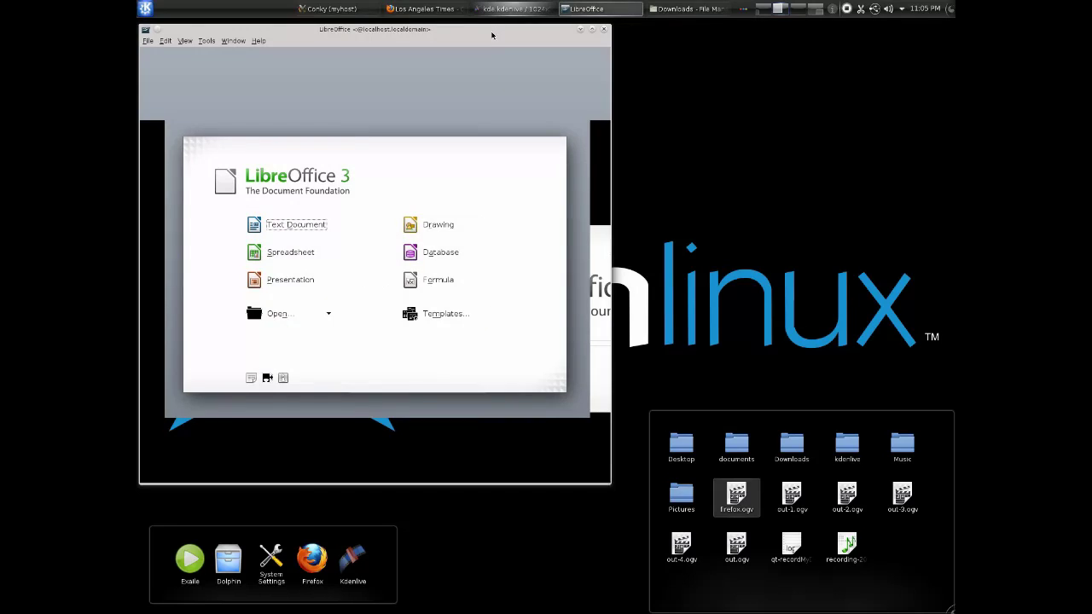
Move the Start Center aside, create a blank Writer text document, and maximize its window.
drag(491, 35, 551, 65)
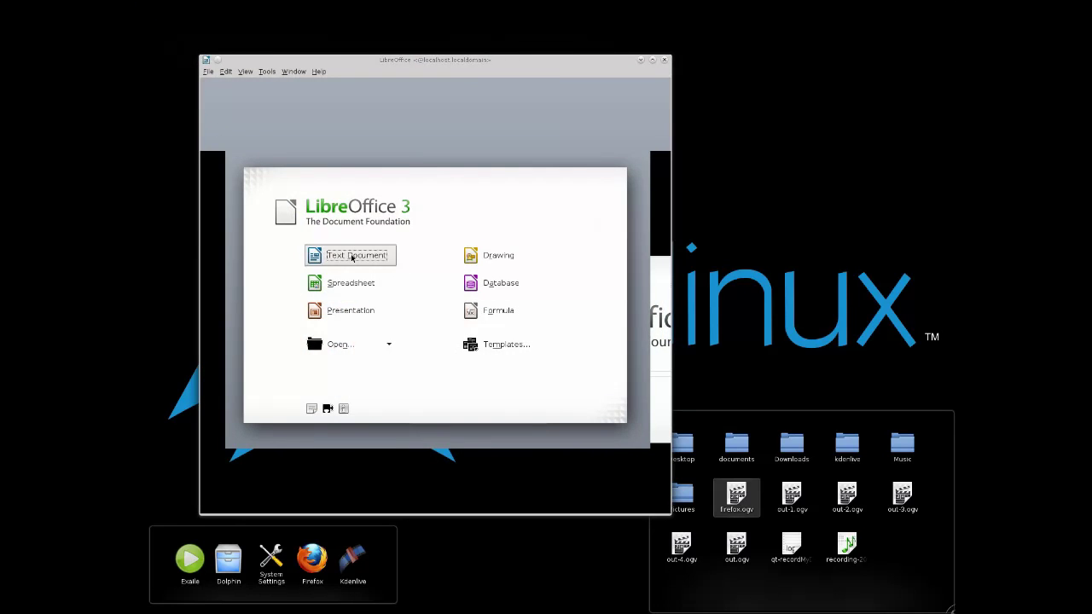
click(352, 256)
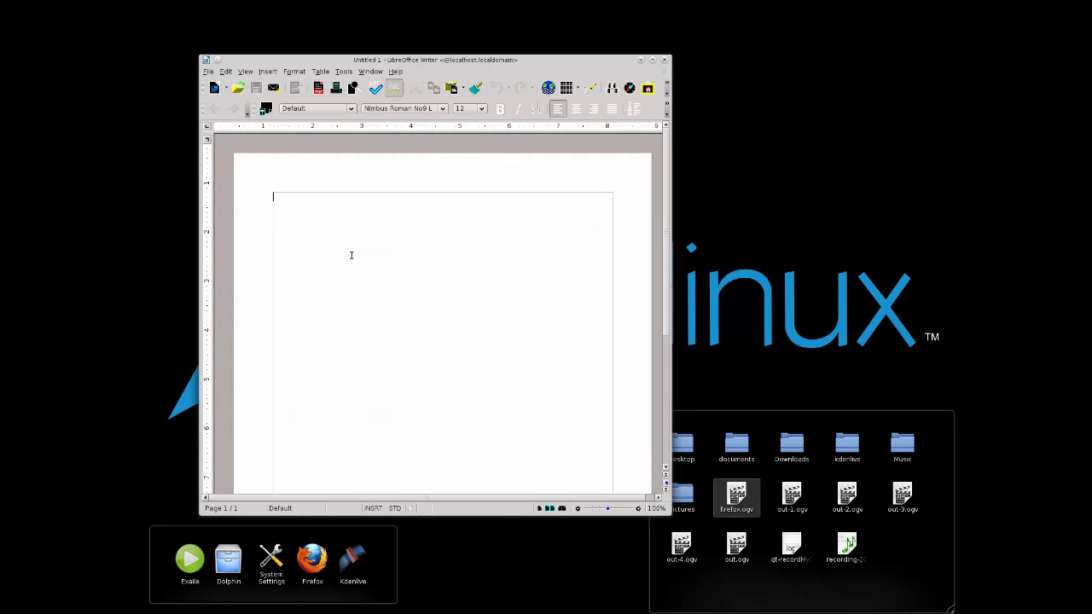
click(652, 60)
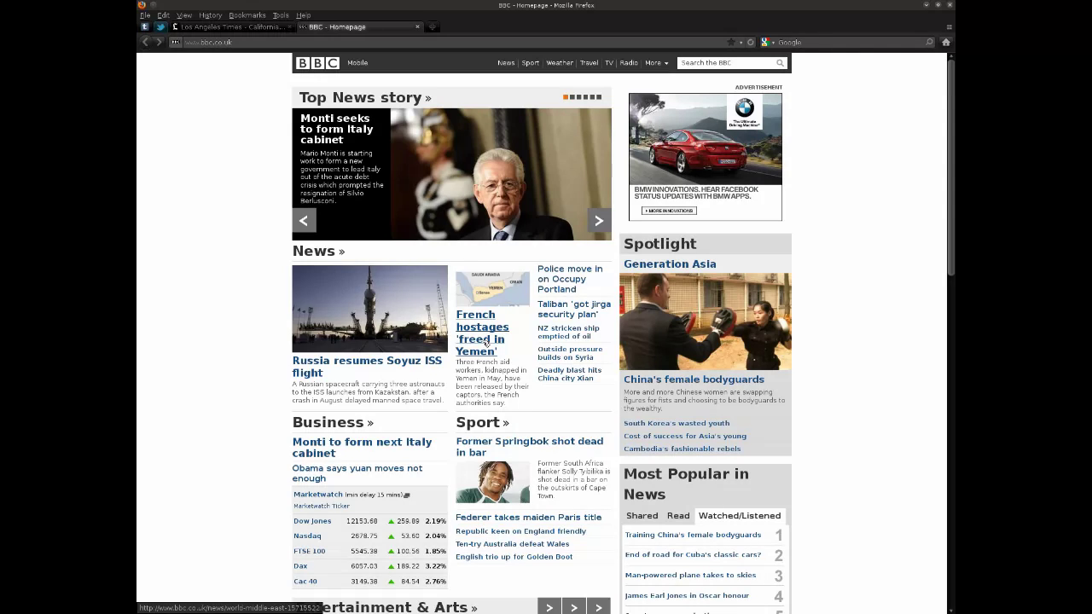
Open the BBC 'French hostages freed in Yemen' story, then scroll to the bottom of the YouTube subscriptions feed.
click(486, 342)
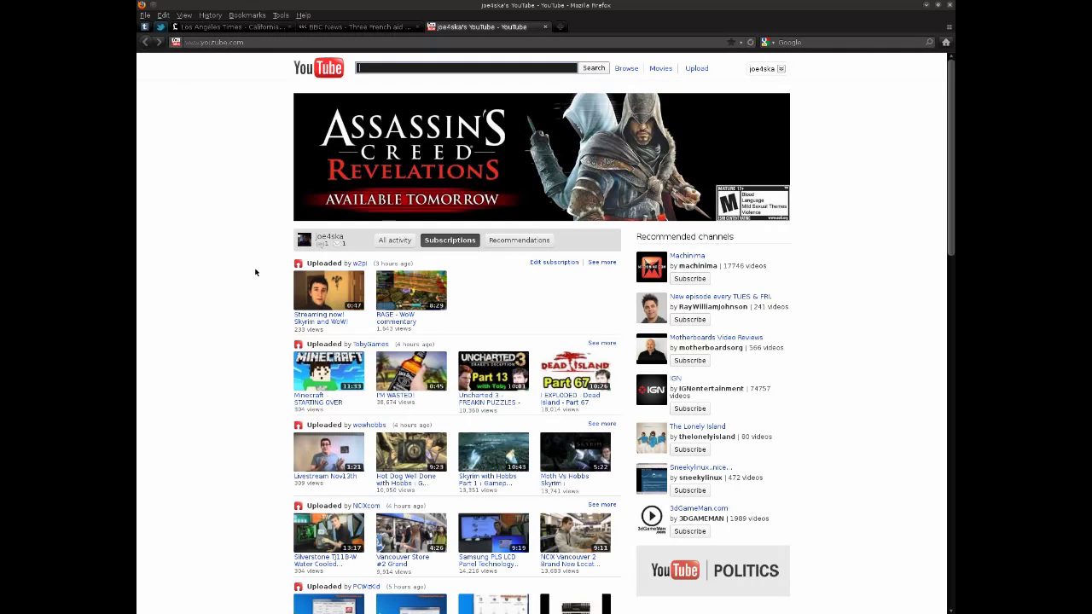
scroll(254, 344, down, 8)
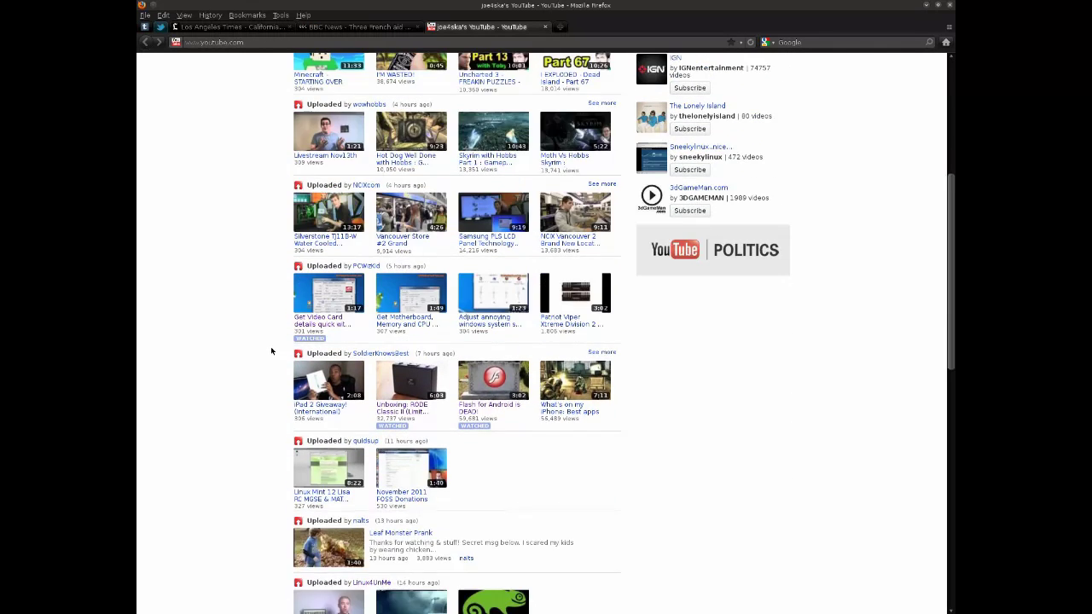
scroll(271, 350, down, 7)
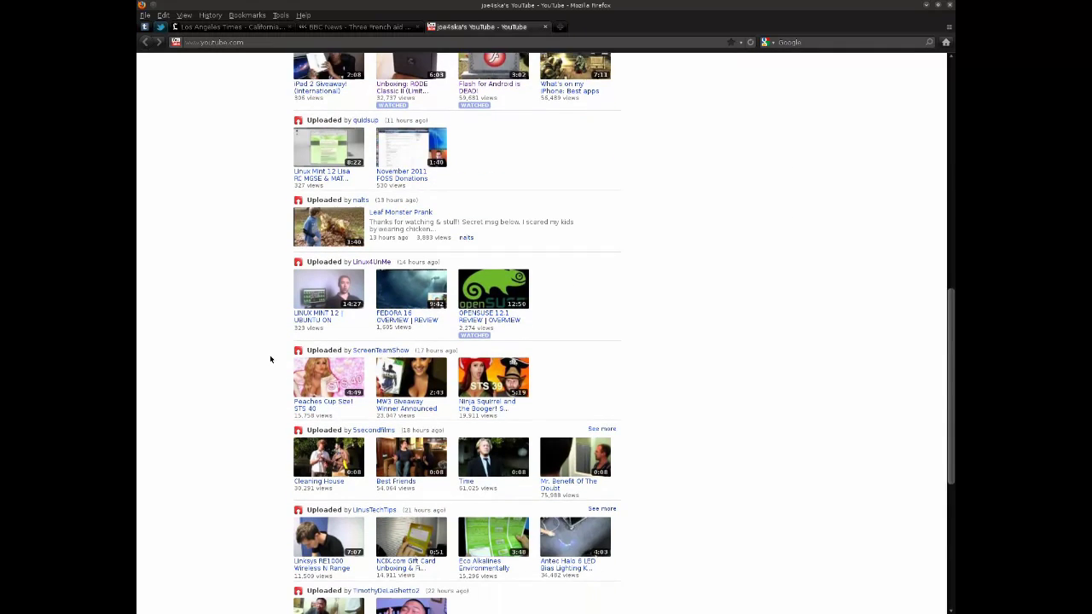
scroll(270, 359, down, 3)
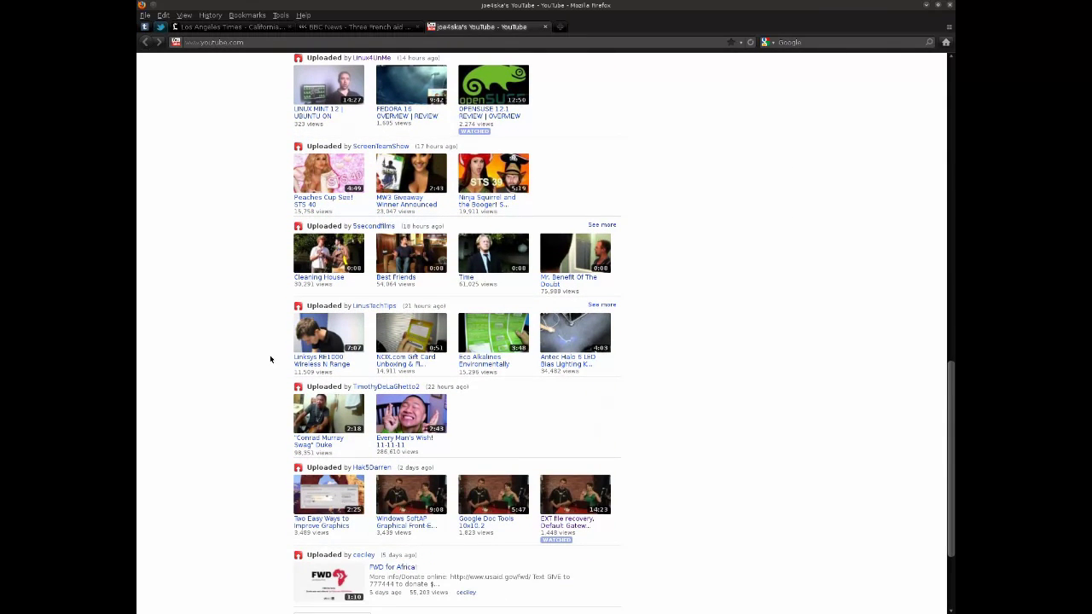
scroll(270, 359, down, 3)
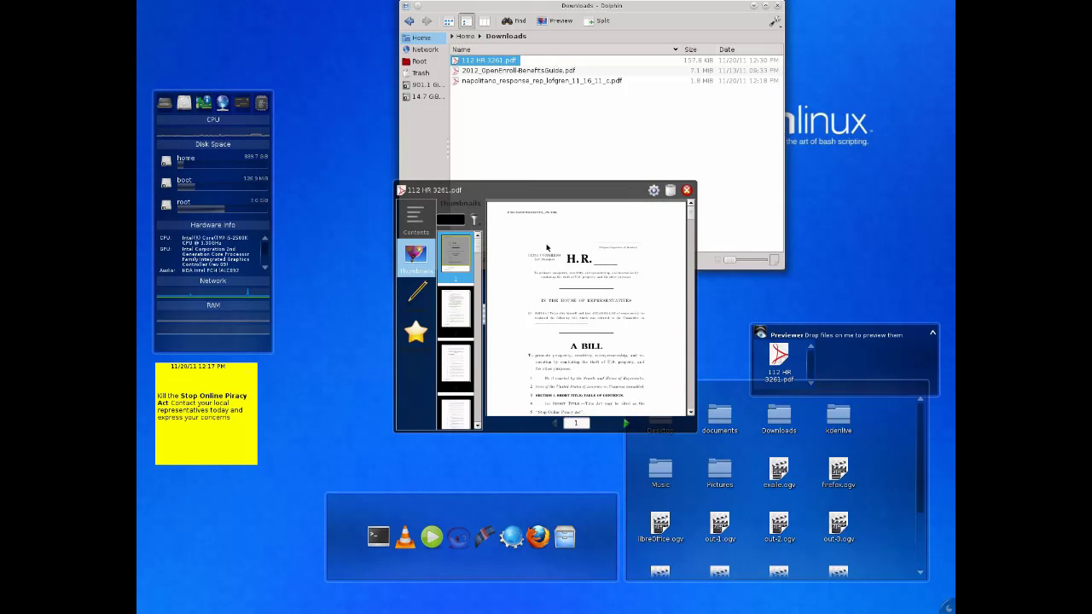
Open 112 HR 3261.pdf from the Previewer in Okular, dismiss the preview, return to page 1, then quit Okular.
click(655, 191)
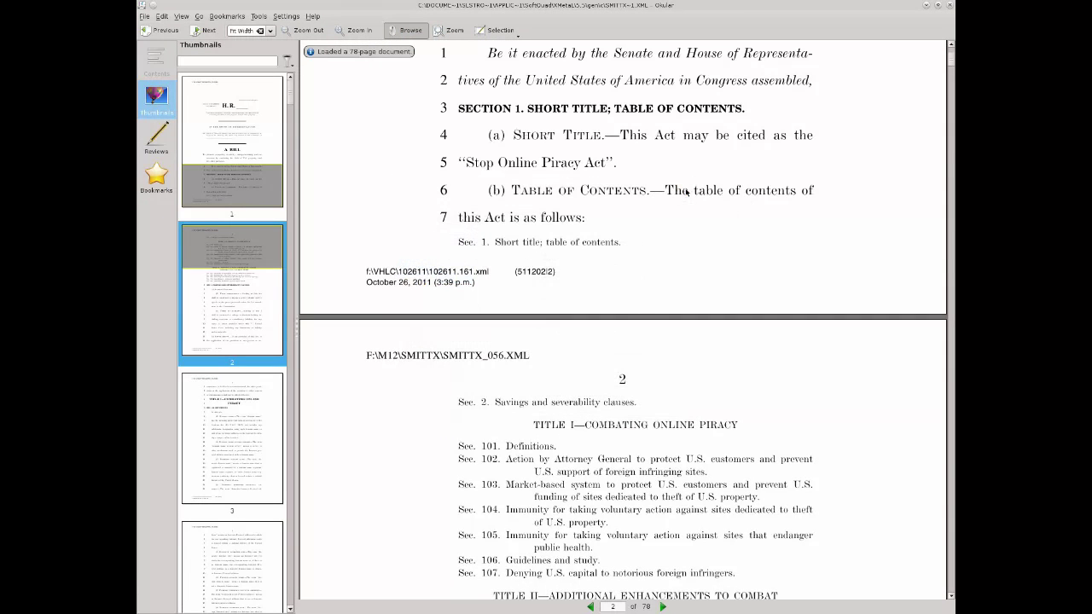
click(685, 190)
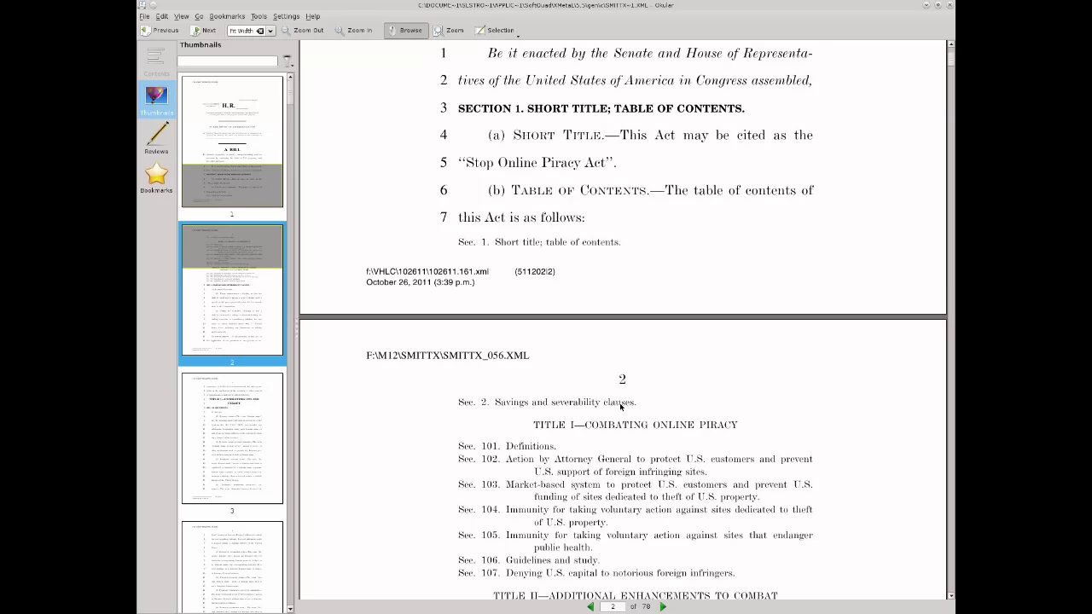
scroll(620, 406, up, 10)
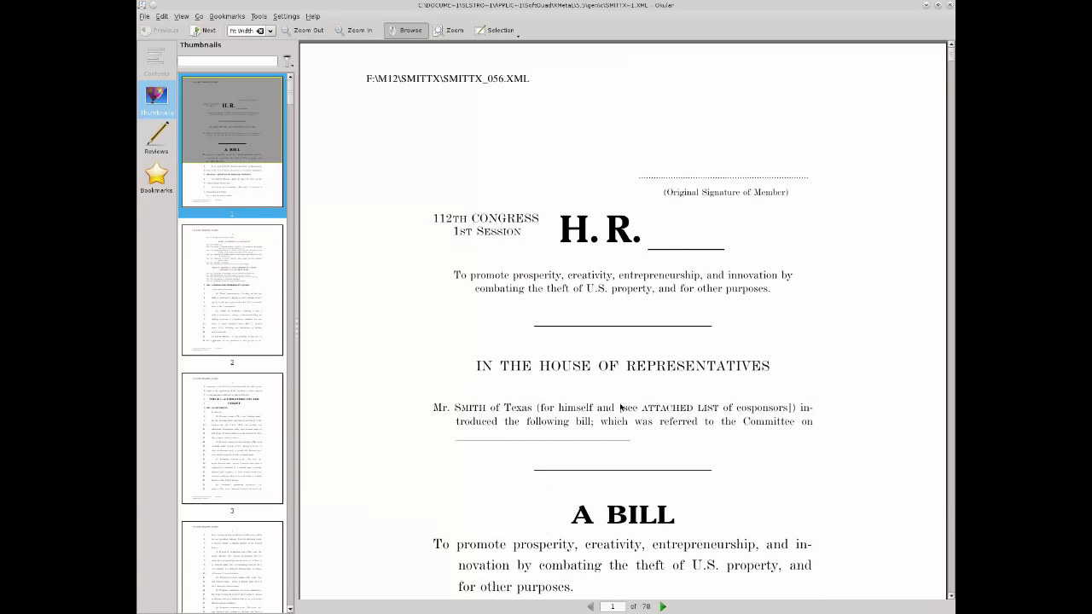
key(ctrl+q)
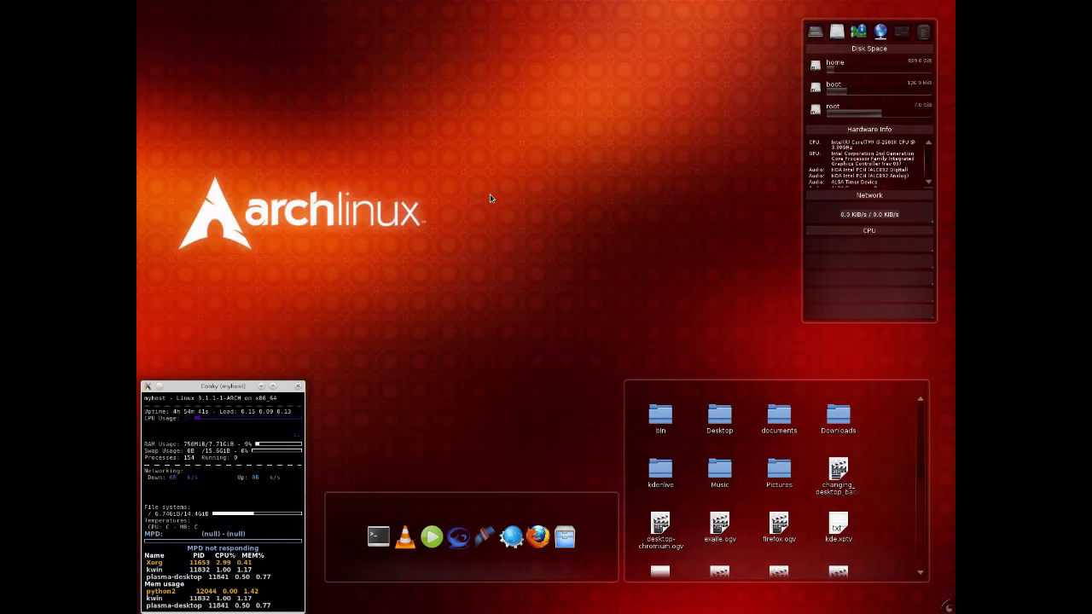
View the 2-desktop Virtual Desktops page under Workspace Behavior in System Settings, then browse Kickoff's recent items.
key(alt+F1)
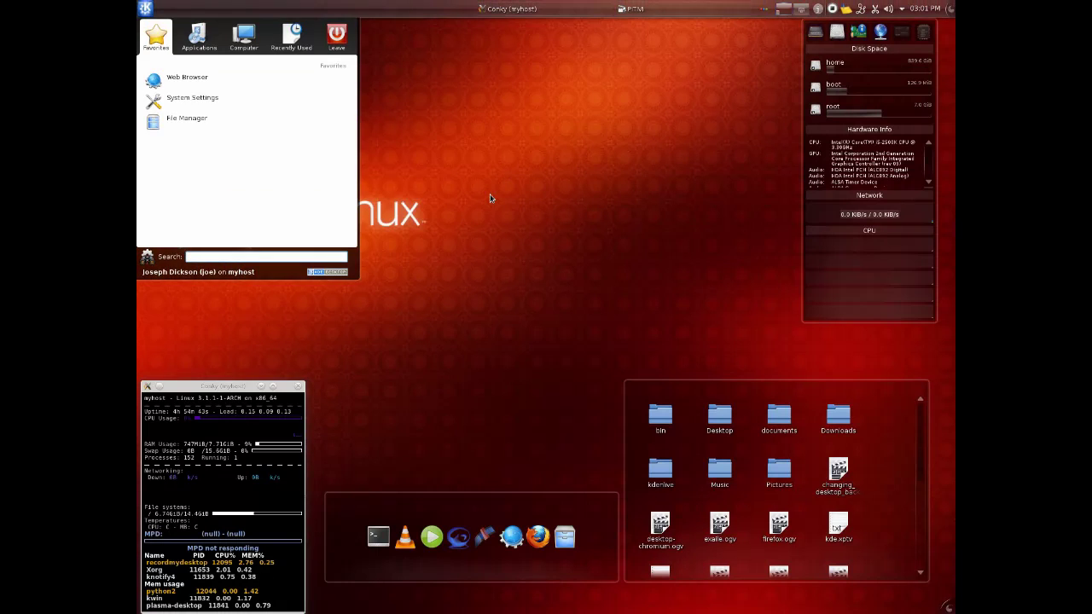
key(Down)
key(Down)
key(Return)
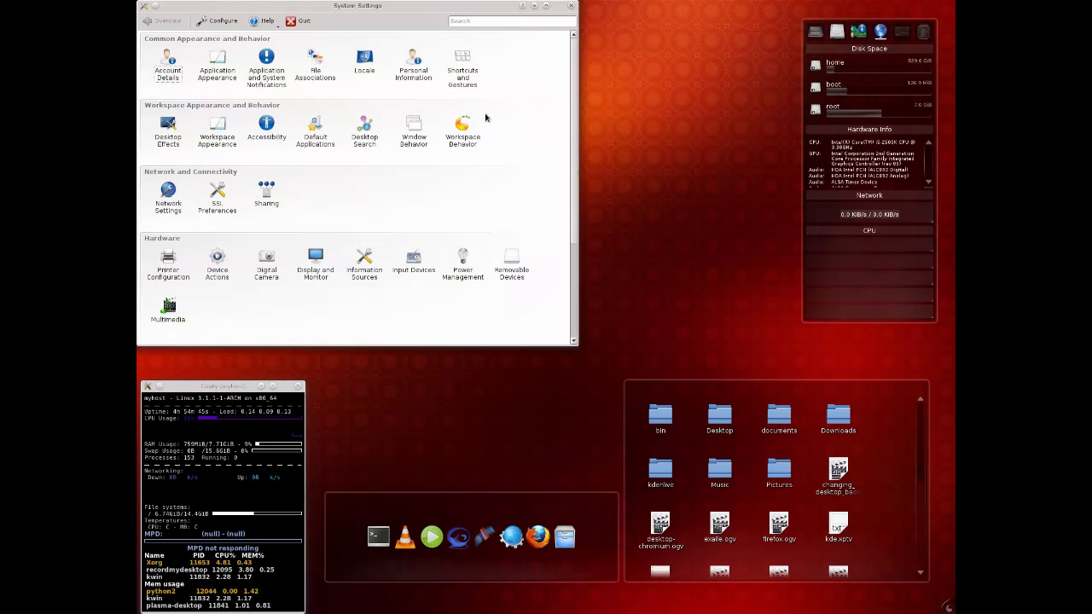
click(463, 128)
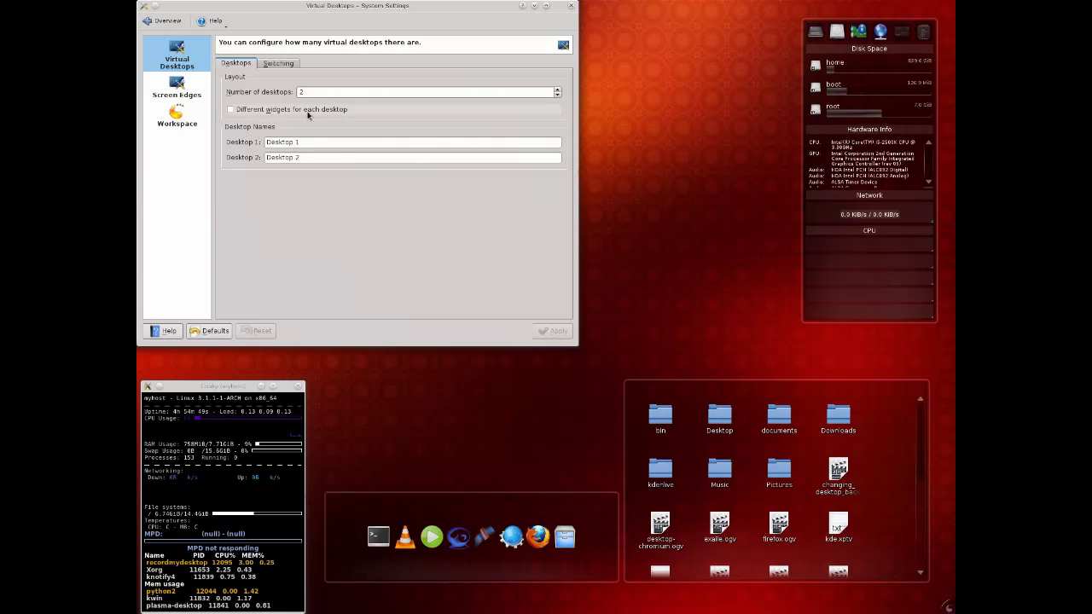
key(alt+F1)
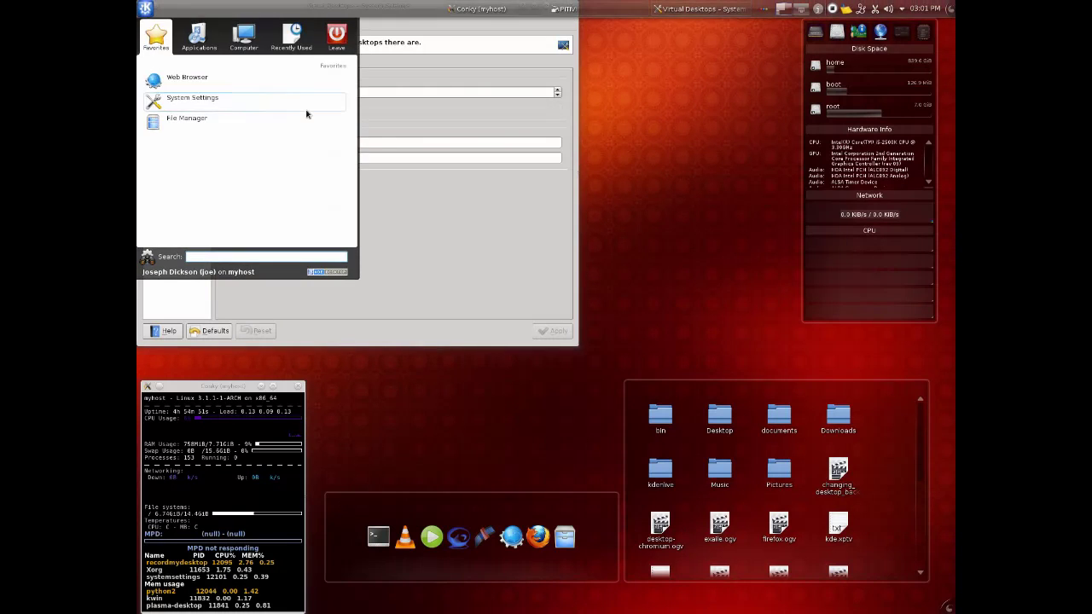
key(Right)
key(Right)
key(Right)
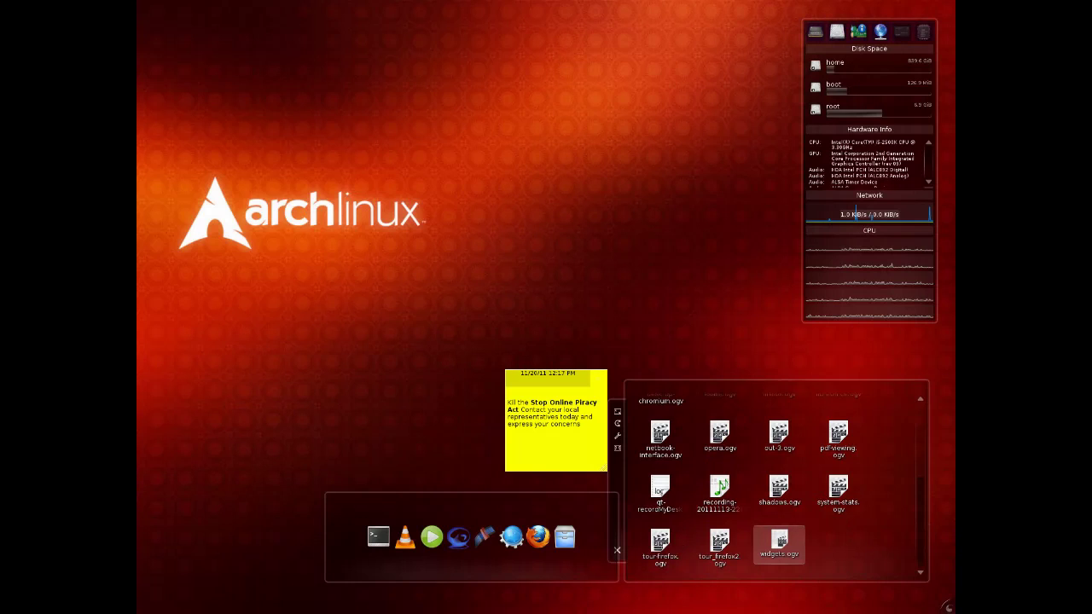